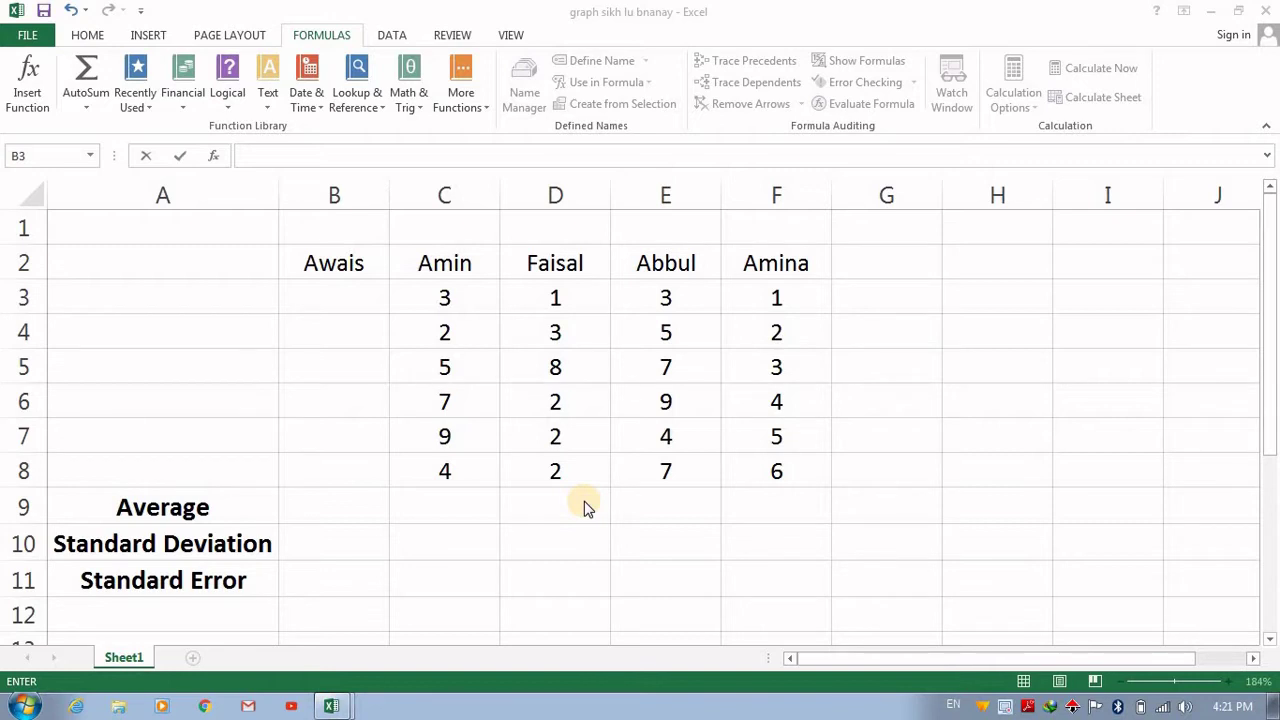
- Fill cells B3 to B8 with the values 6, 5, 4, 3, 2 and 1
{"action": "left_click", "coordinate": [335, 299]}
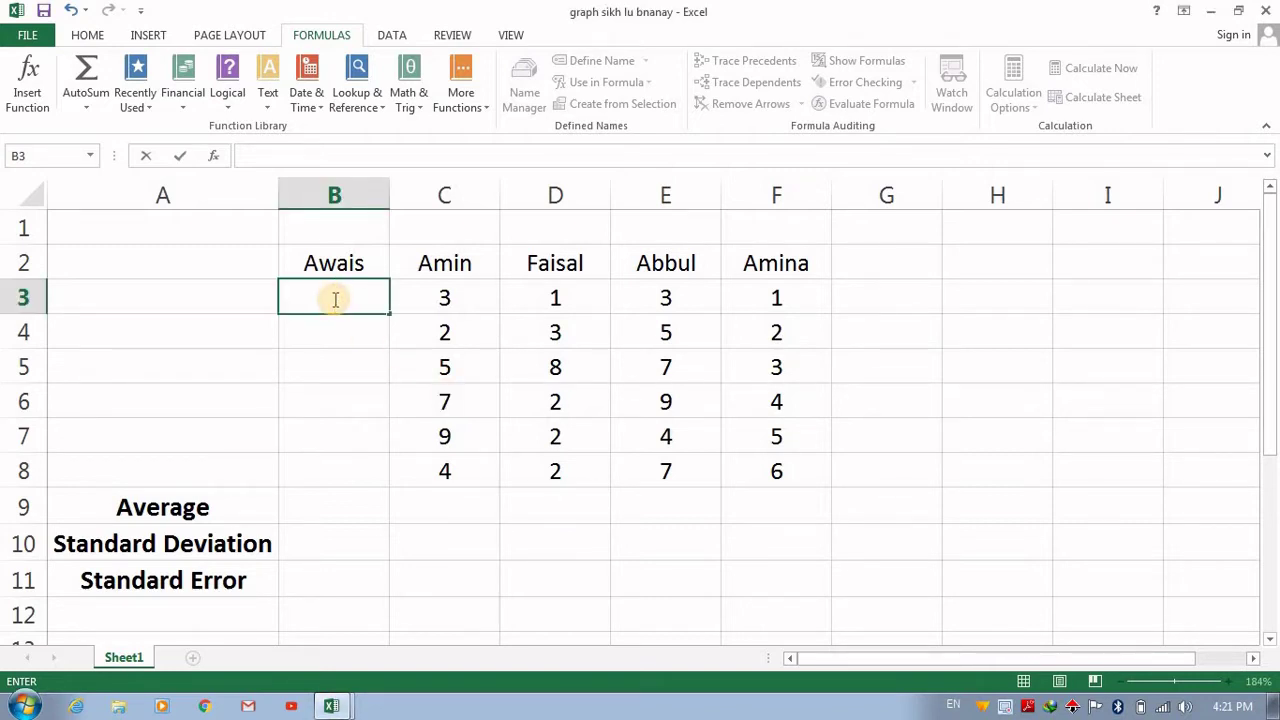
{"action": "type", "text": "6"}
{"action": "key", "text": "Return"}
{"action": "type", "text": "5"}
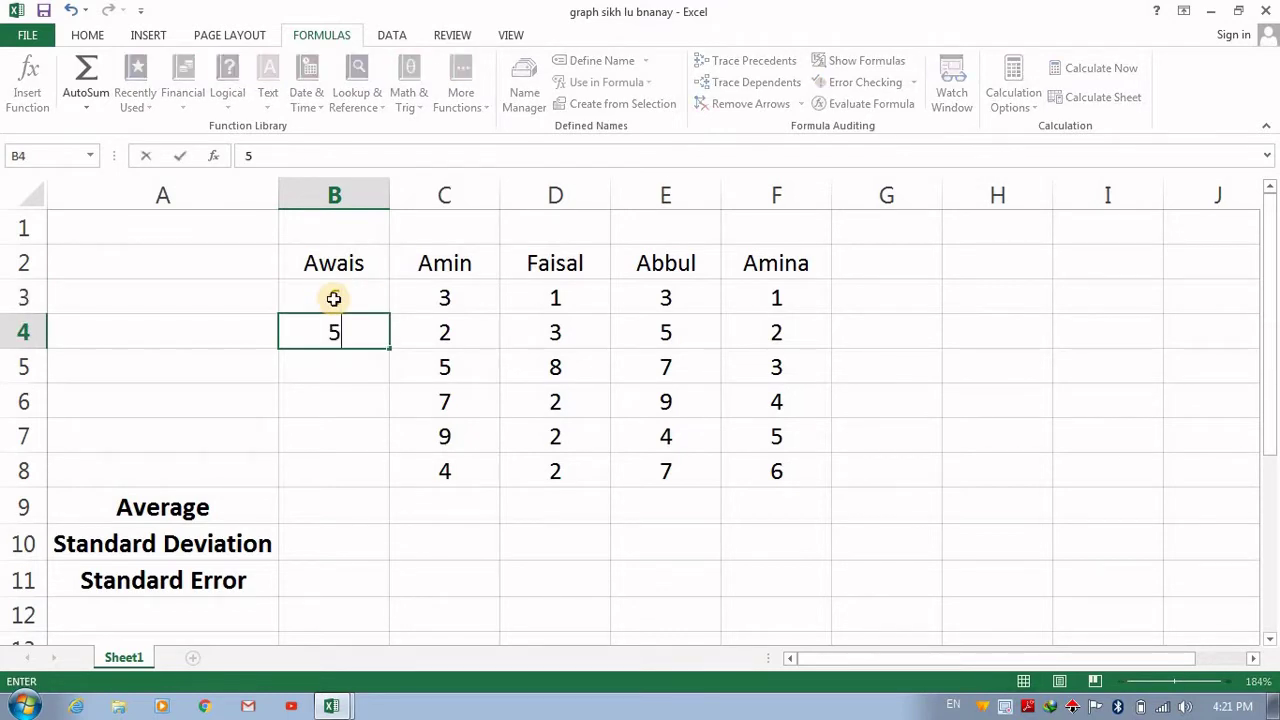
{"action": "key", "text": "Return"}
{"action": "type", "text": "4"}
{"action": "key", "text": "Return"}
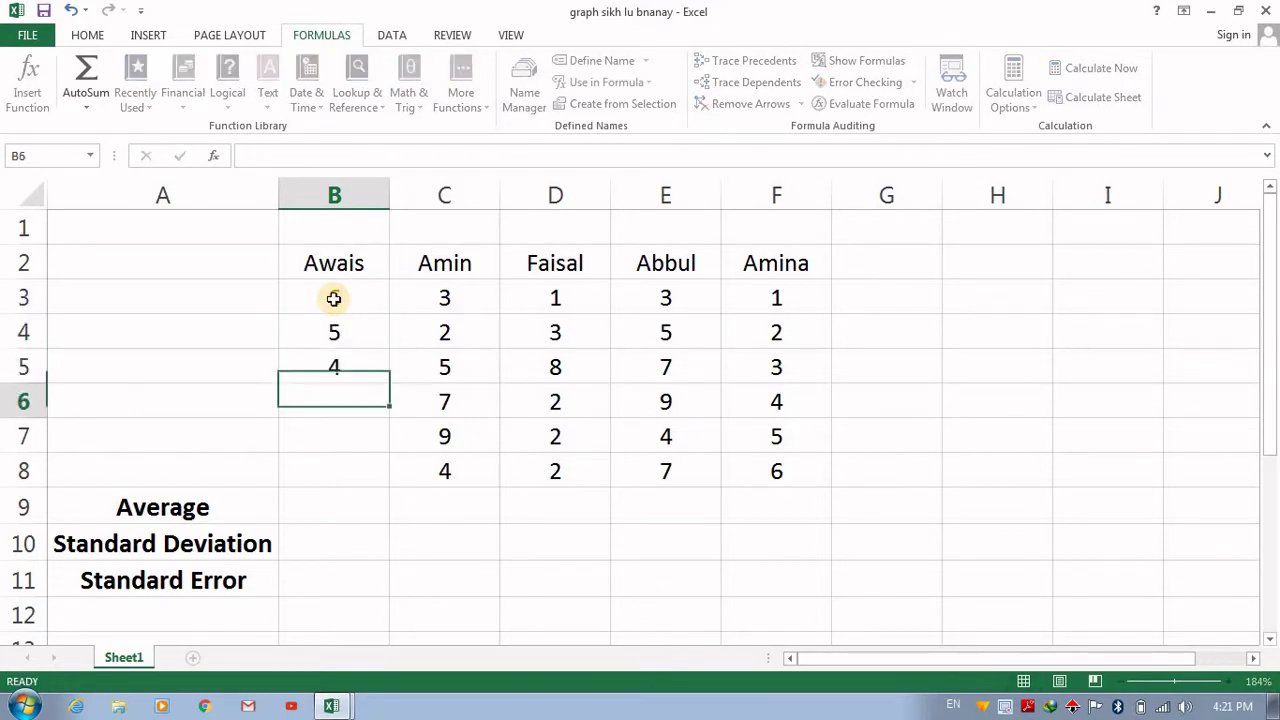
{"action": "type", "text": "3"}
{"action": "key", "text": "Return"}
{"action": "type", "text": "2"}
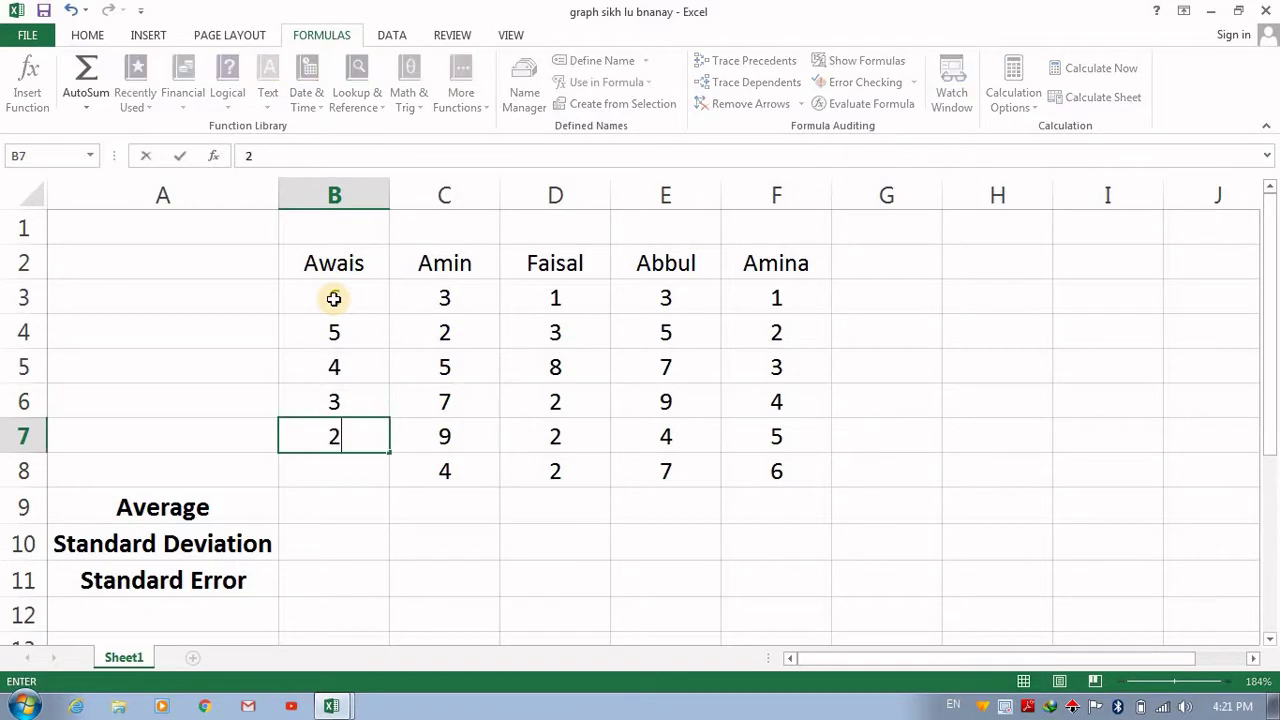
{"action": "key", "text": "Return"}
{"action": "type", "text": "1"}
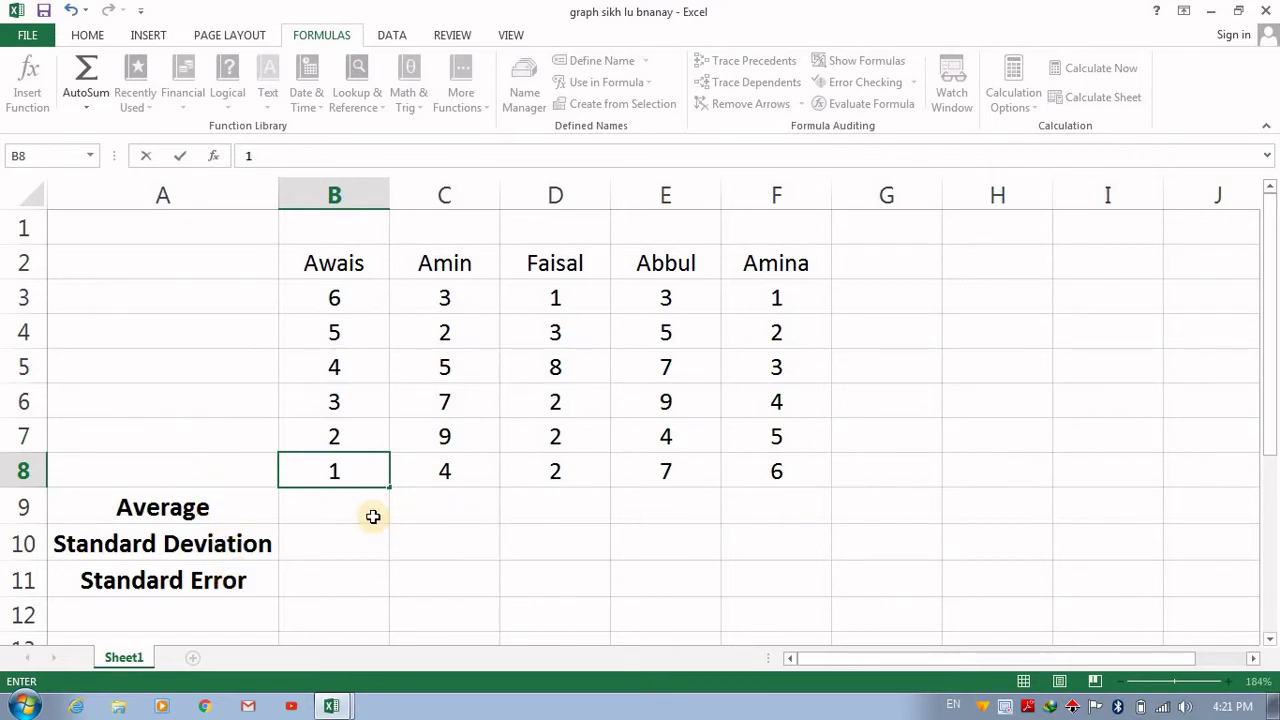
{"action": "left_click_drag", "start_coordinate": [371, 517], "coordinate": [766, 516]}
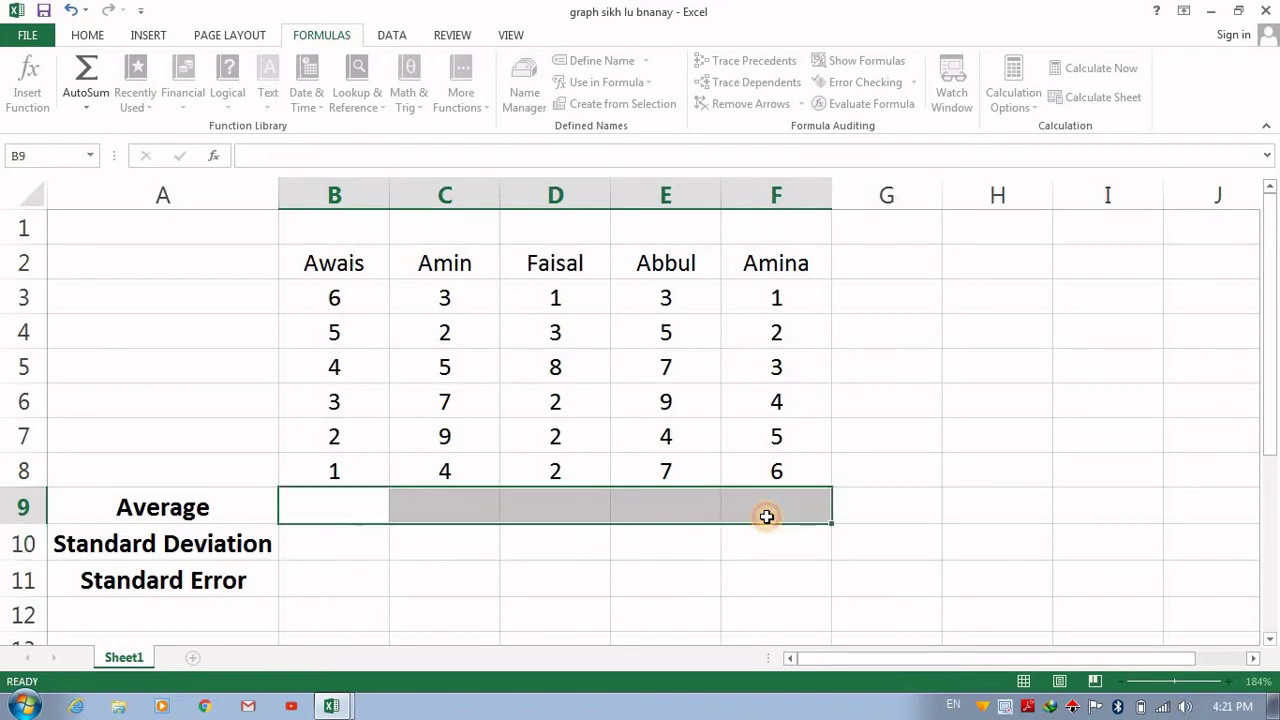
{"action": "left_click_drag", "start_coordinate": [357, 551], "coordinate": [540, 589]}
{"action": "left_click", "coordinate": [400, 585]}
{"action": "left_click", "coordinate": [540, 589]}
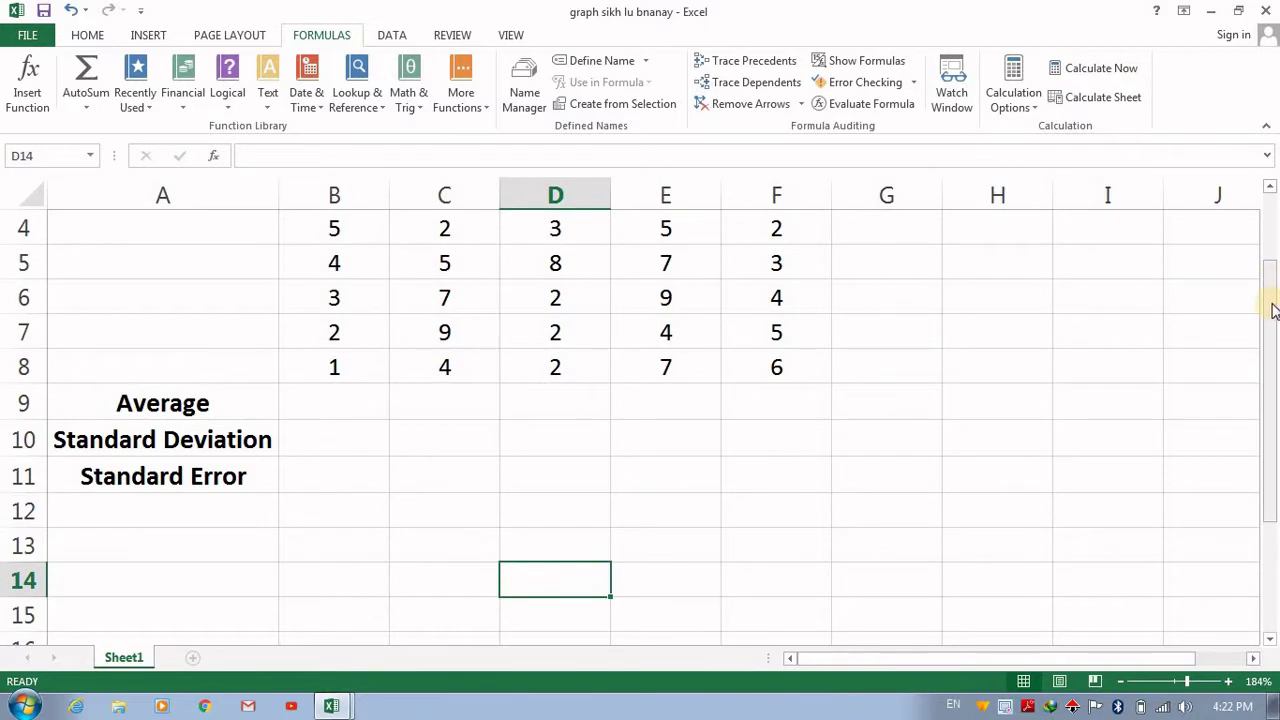
{"action": "scroll", "coordinate": [1266, 194], "scroll_direction": "up", "scroll_amount": 1}
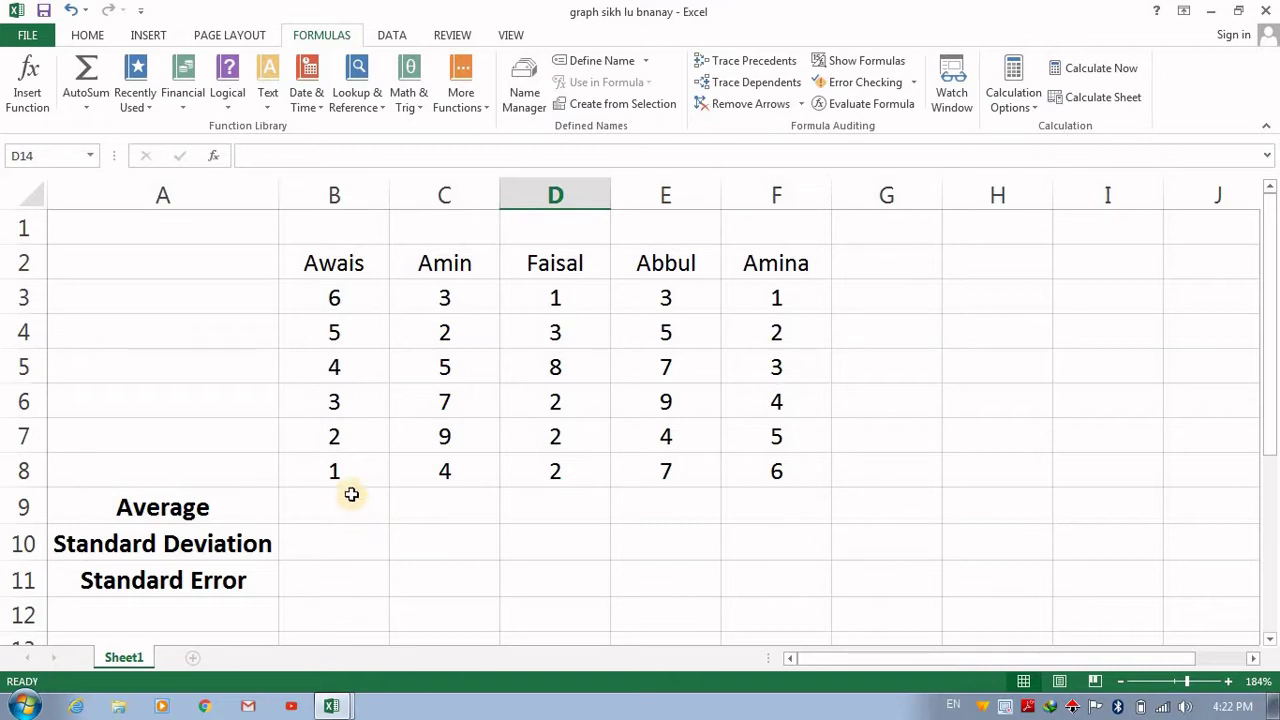
- Calculate the average of B3:B8 in cell B9 and check the formula it uses
{"action": "left_click_drag", "start_coordinate": [350, 486], "coordinate": [347, 292]}
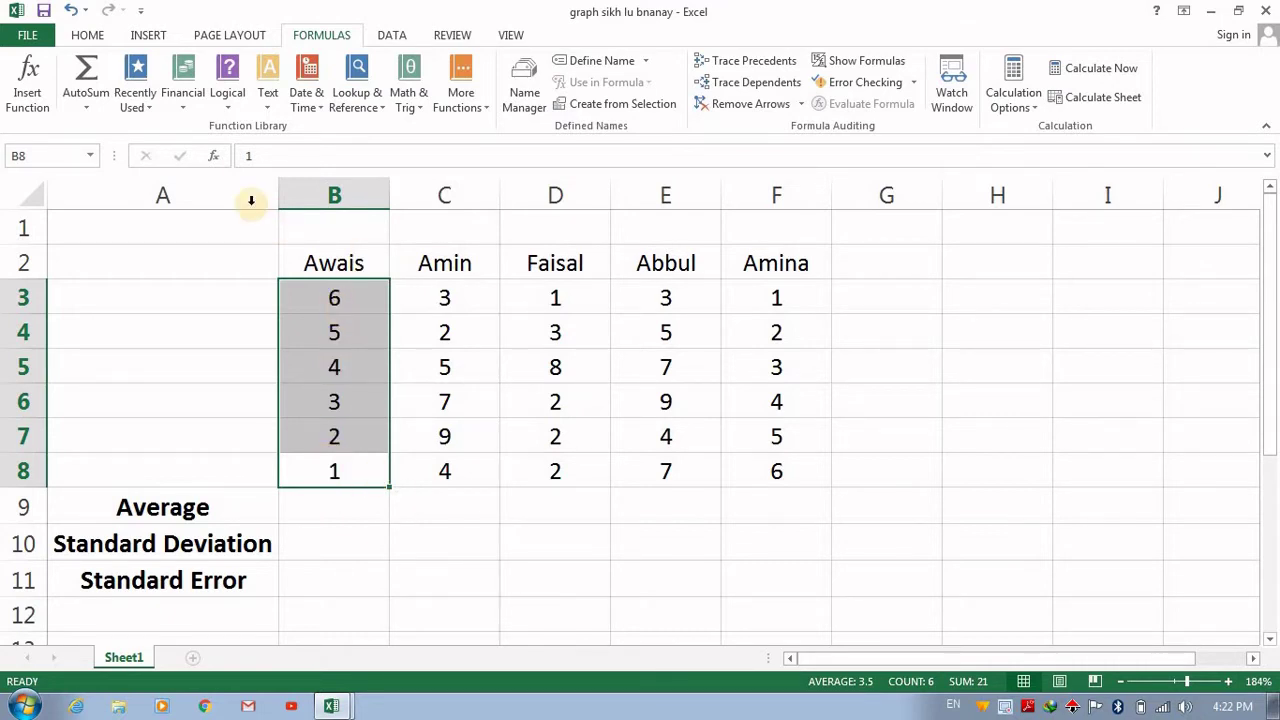
{"action": "left_click", "coordinate": [84, 110]}
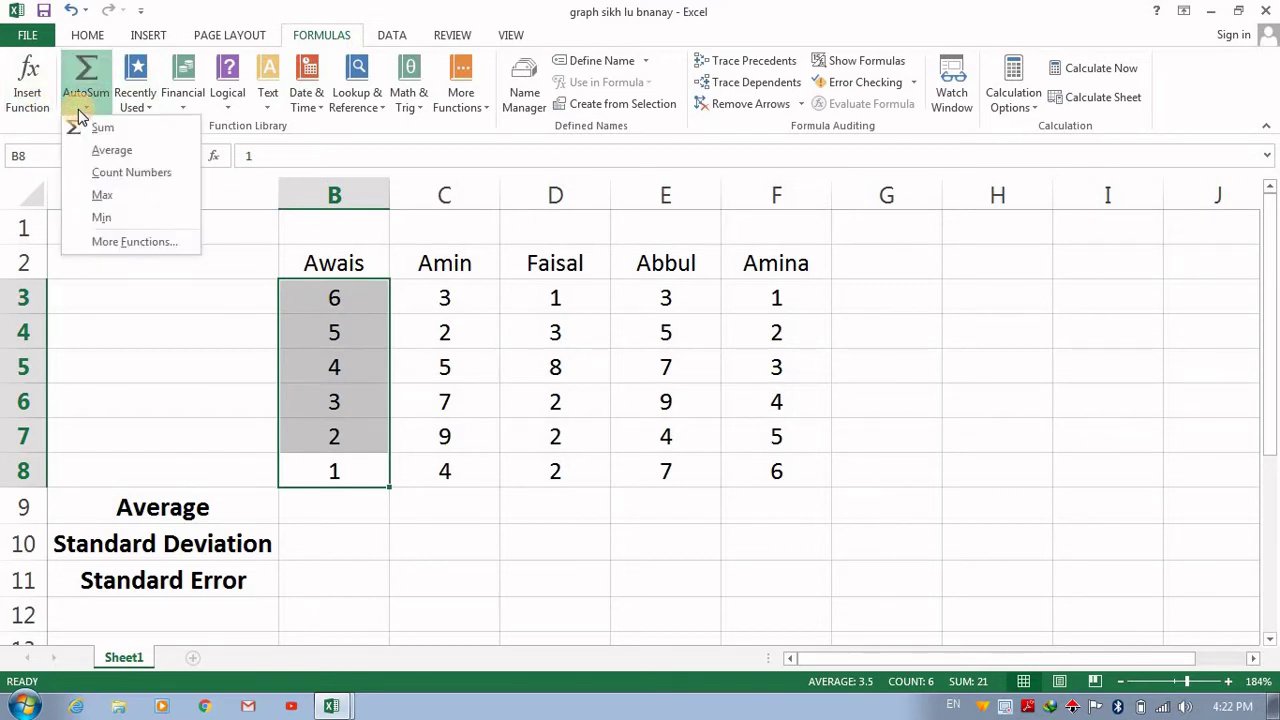
{"action": "left_click", "coordinate": [111, 151]}
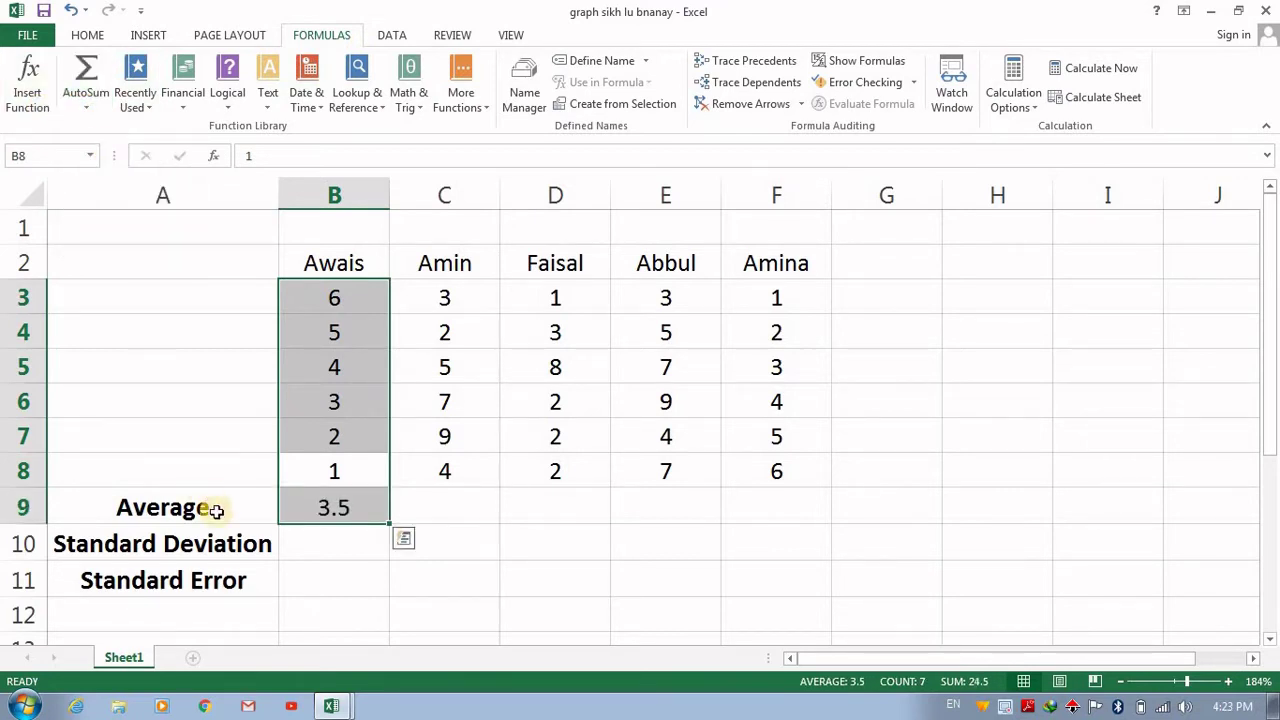
{"action": "left_click", "coordinate": [354, 546]}
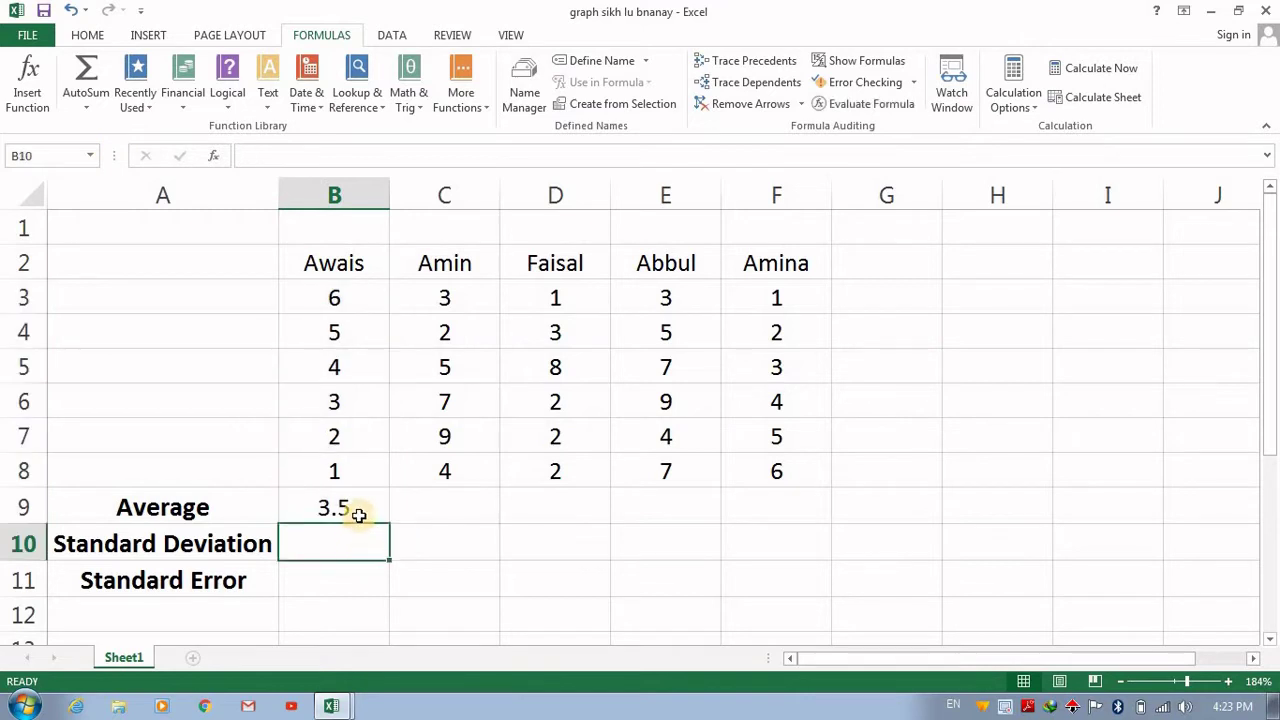
{"action": "double_click", "coordinate": [358, 510]}
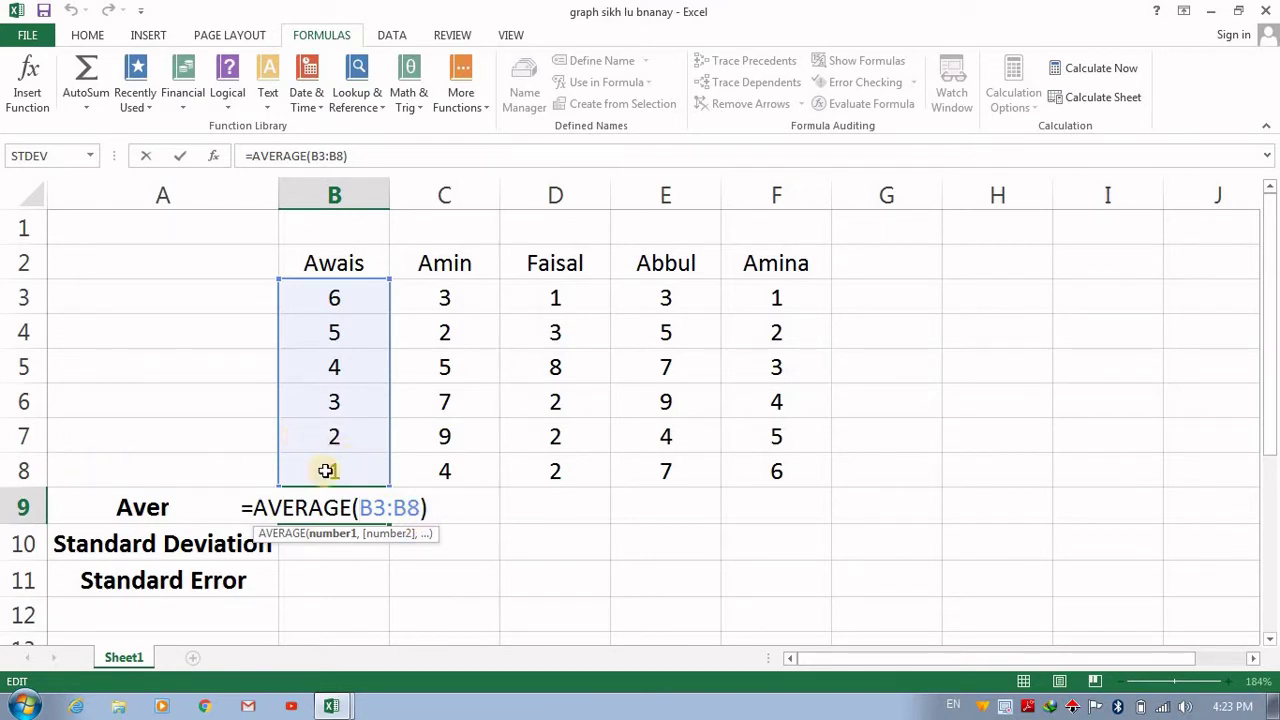
{"action": "double_click", "coordinate": [408, 510]}
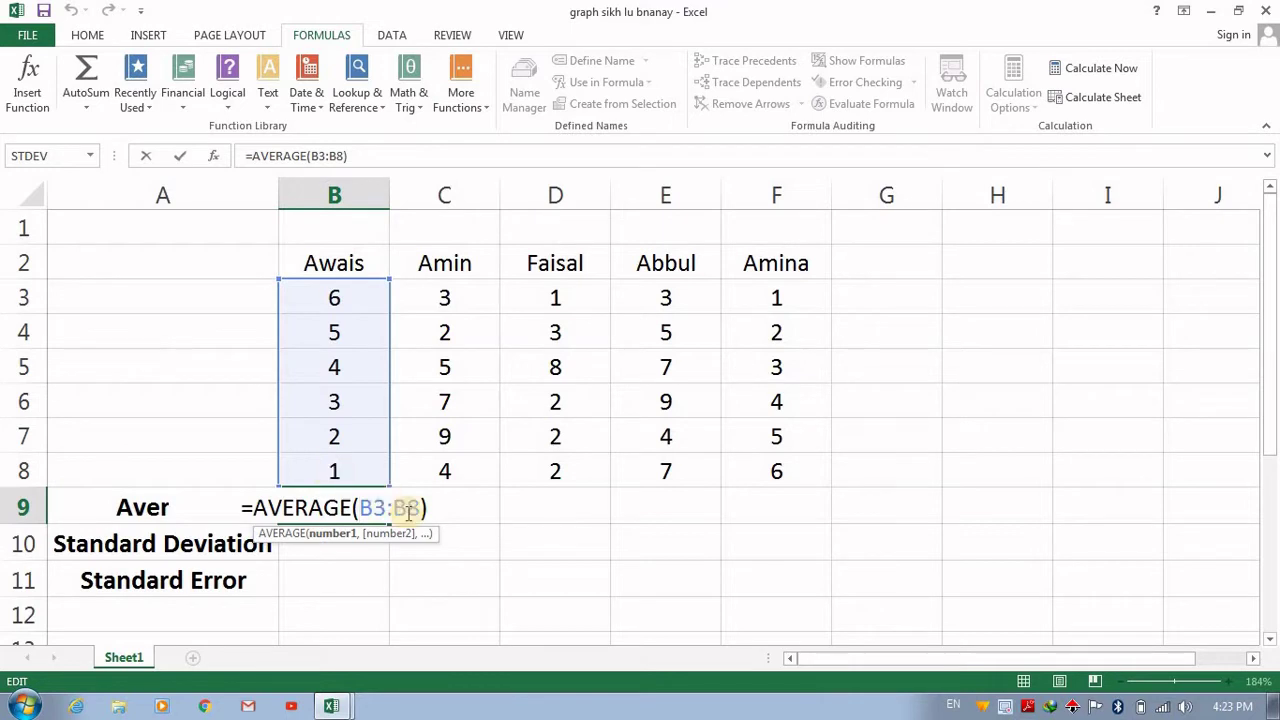
{"action": "key", "text": "Return"}
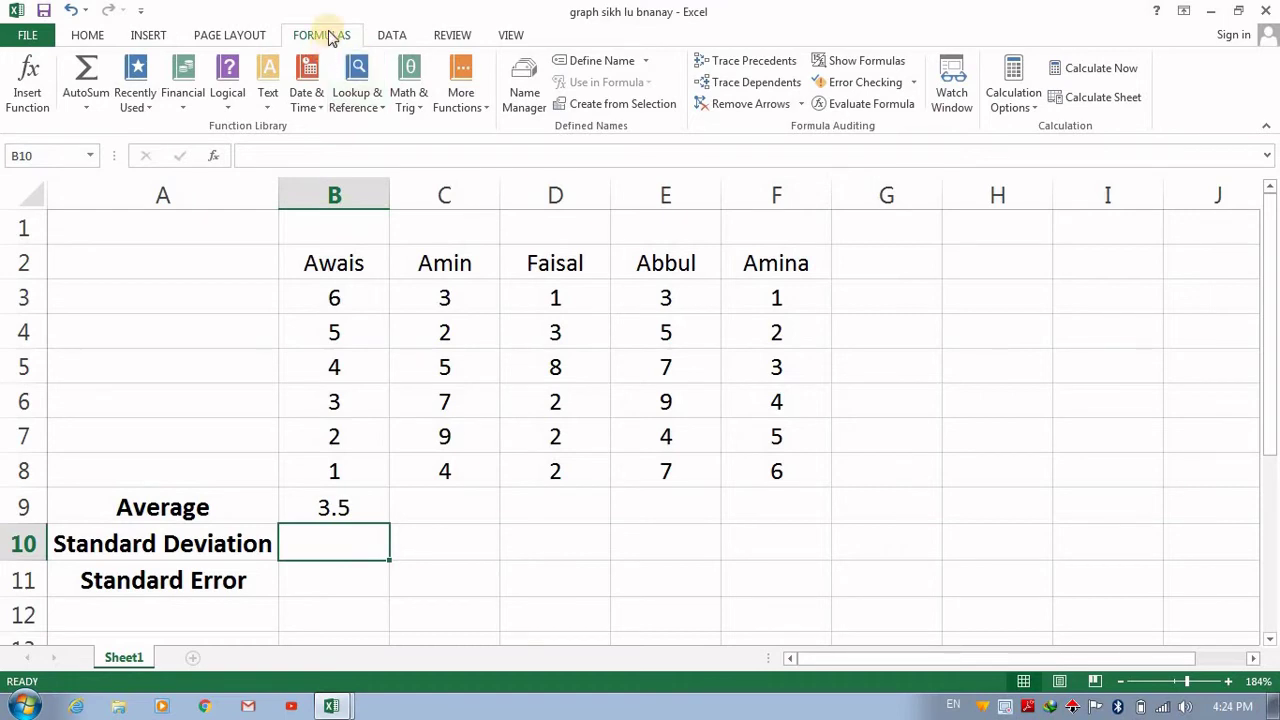
- Insert the STDEV function from the most recently used functions into the Standard Deviation cell B10
{"action": "left_click", "coordinate": [86, 108]}
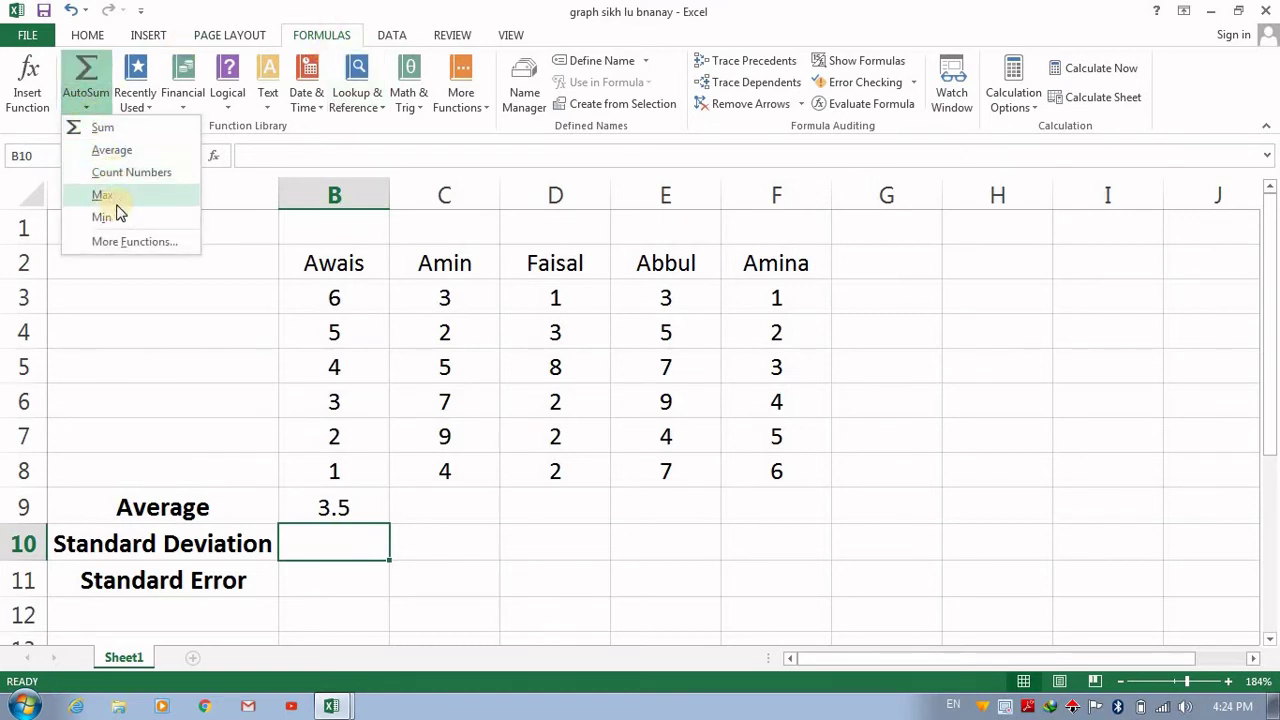
{"action": "left_click", "coordinate": [127, 241]}
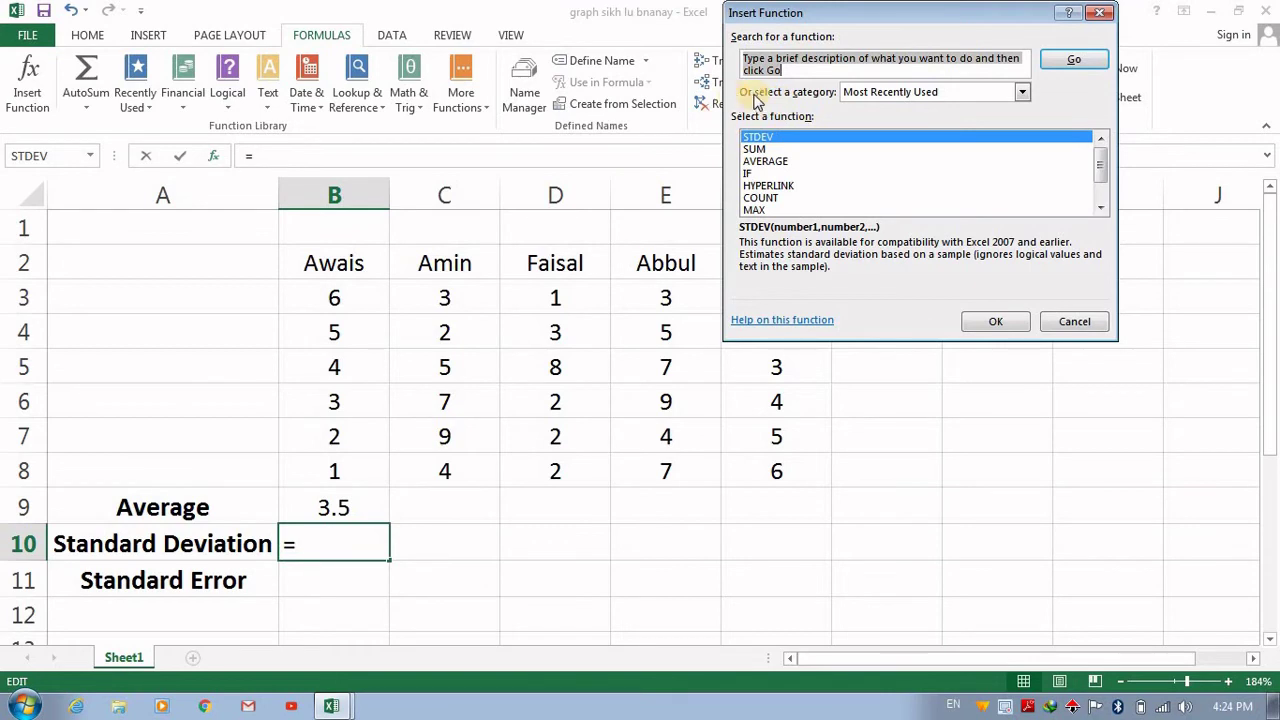
{"action": "left_click", "coordinate": [1022, 93]}
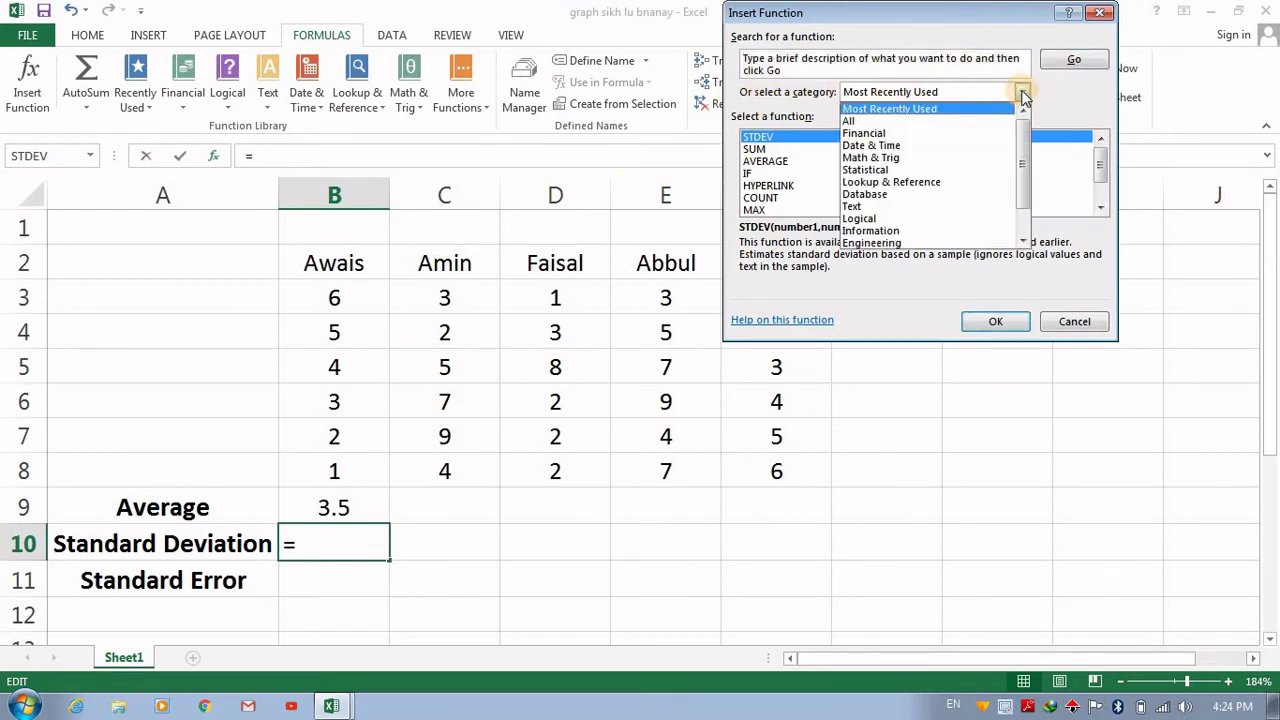
{"action": "left_click", "coordinate": [868, 110]}
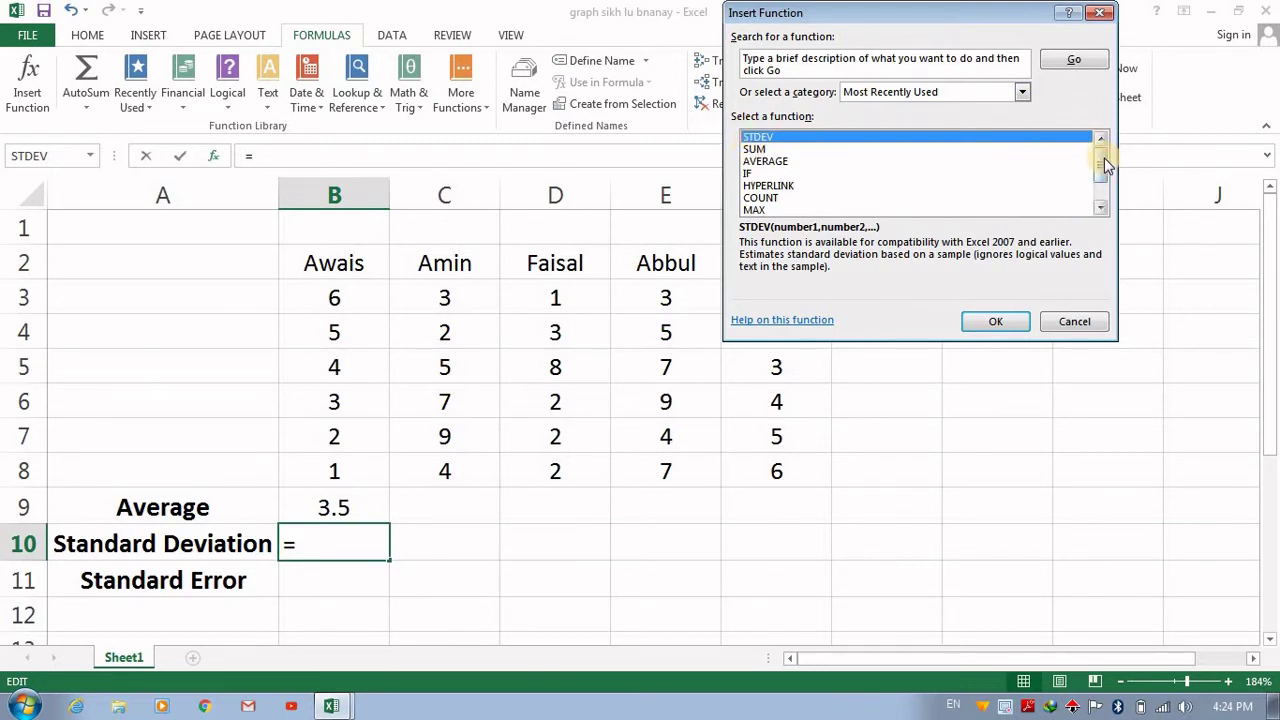
{"action": "mouse_move", "coordinate": [1101, 162]}
{"action": "left_mouse_down"}
{"action": "mouse_move", "coordinate": [1102, 188]}
{"action": "mouse_move", "coordinate": [1101, 137]}
{"action": "left_mouse_up"}
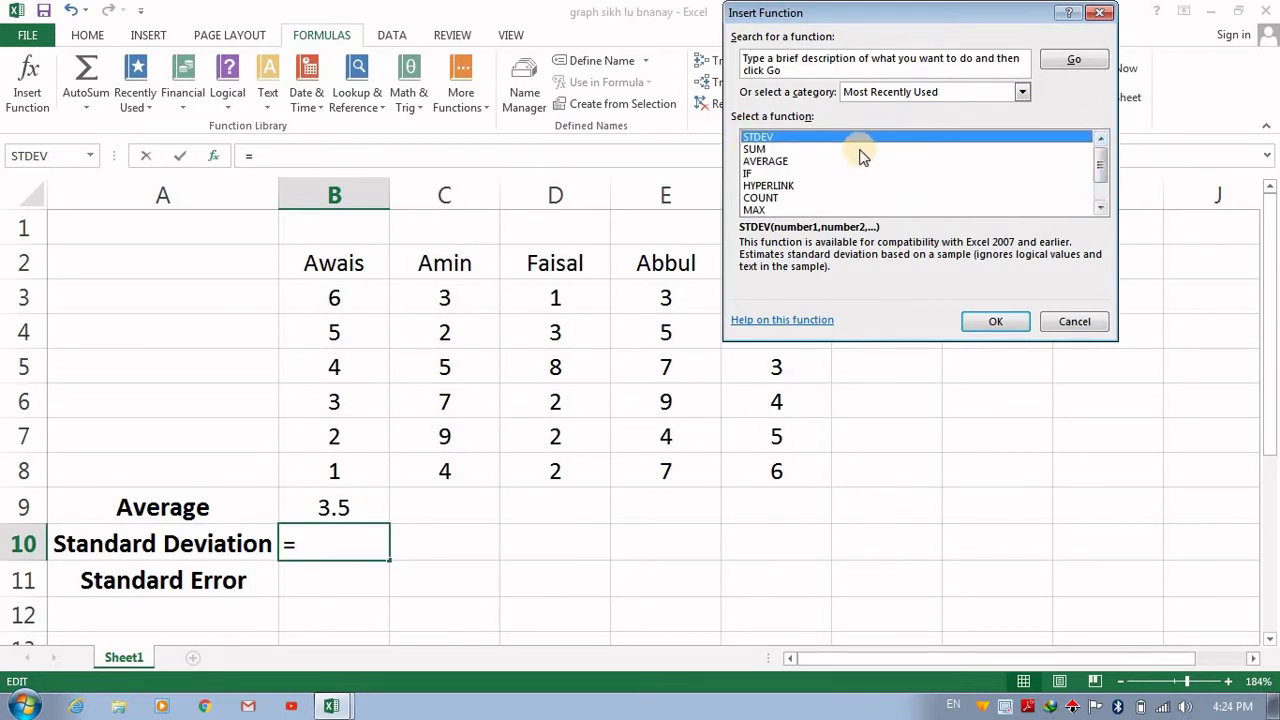
{"action": "left_click", "coordinate": [1100, 208]}
{"action": "left_click_drag", "start_coordinate": [1100, 182], "coordinate": [1094, 108]}
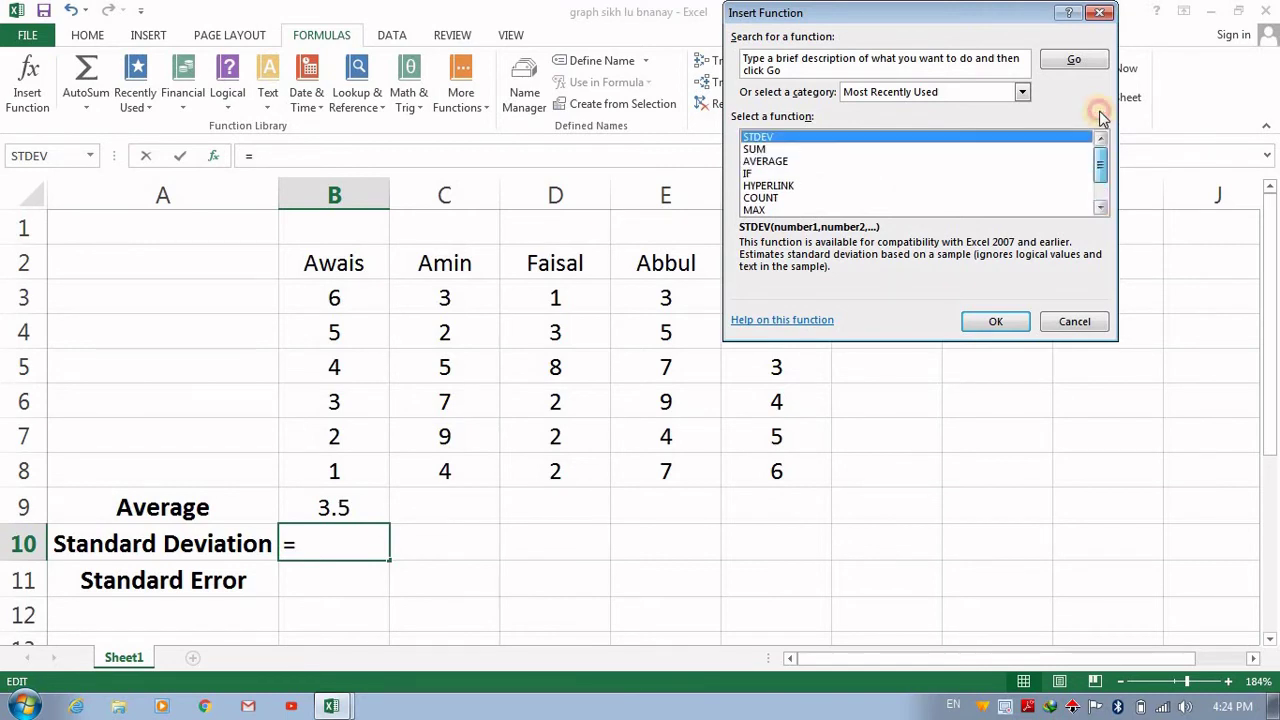
{"action": "left_click", "coordinate": [750, 138]}
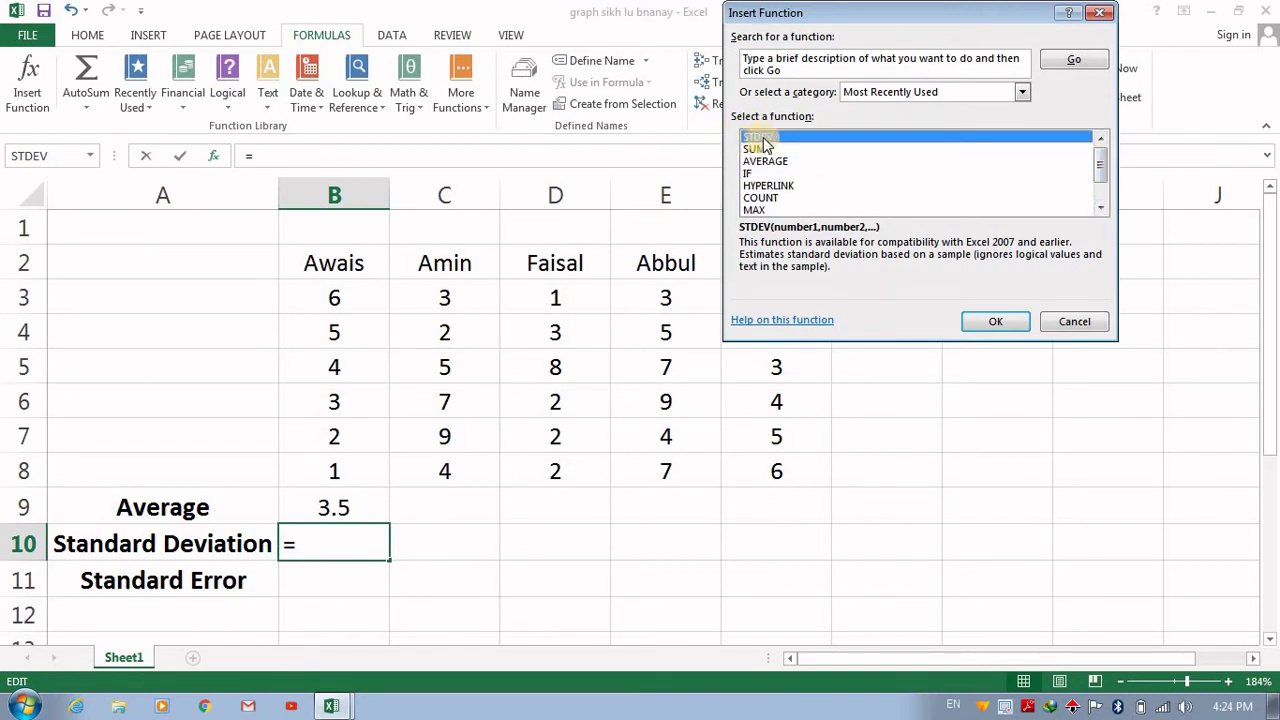
{"action": "left_click", "coordinate": [995, 321]}
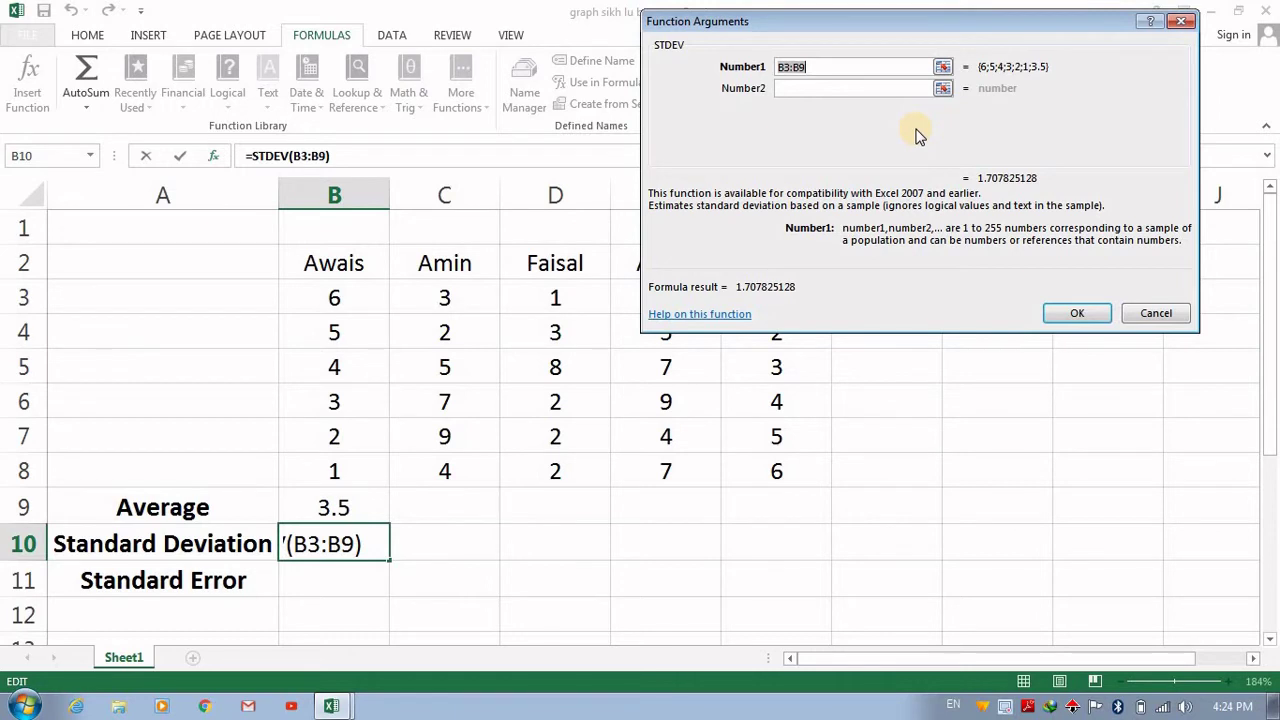
- Set the STDEV function's first argument to B3:B8 and check the formula entered in B10
{"action": "left_click", "coordinate": [791, 67]}
{"action": "key", "text": "Delete"}
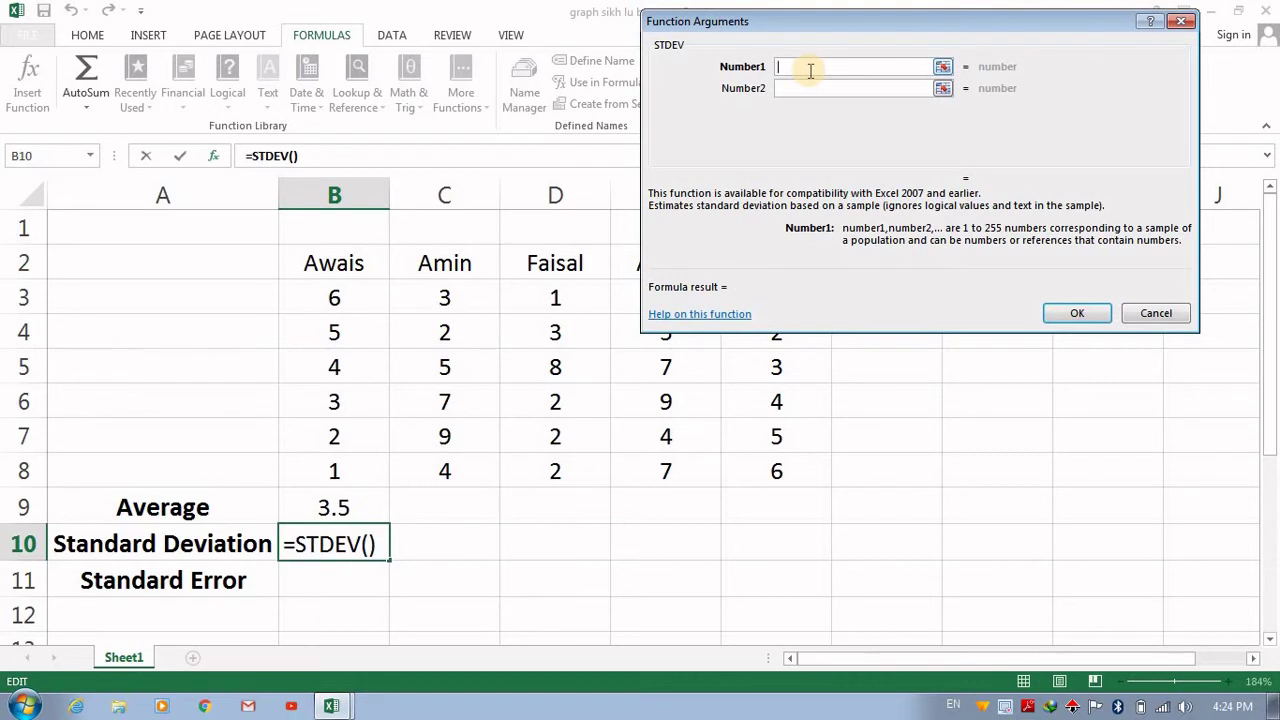
{"action": "type", "text": "8"}
{"action": "key", "text": "BackSpace"}
{"action": "type", "text": "B"}
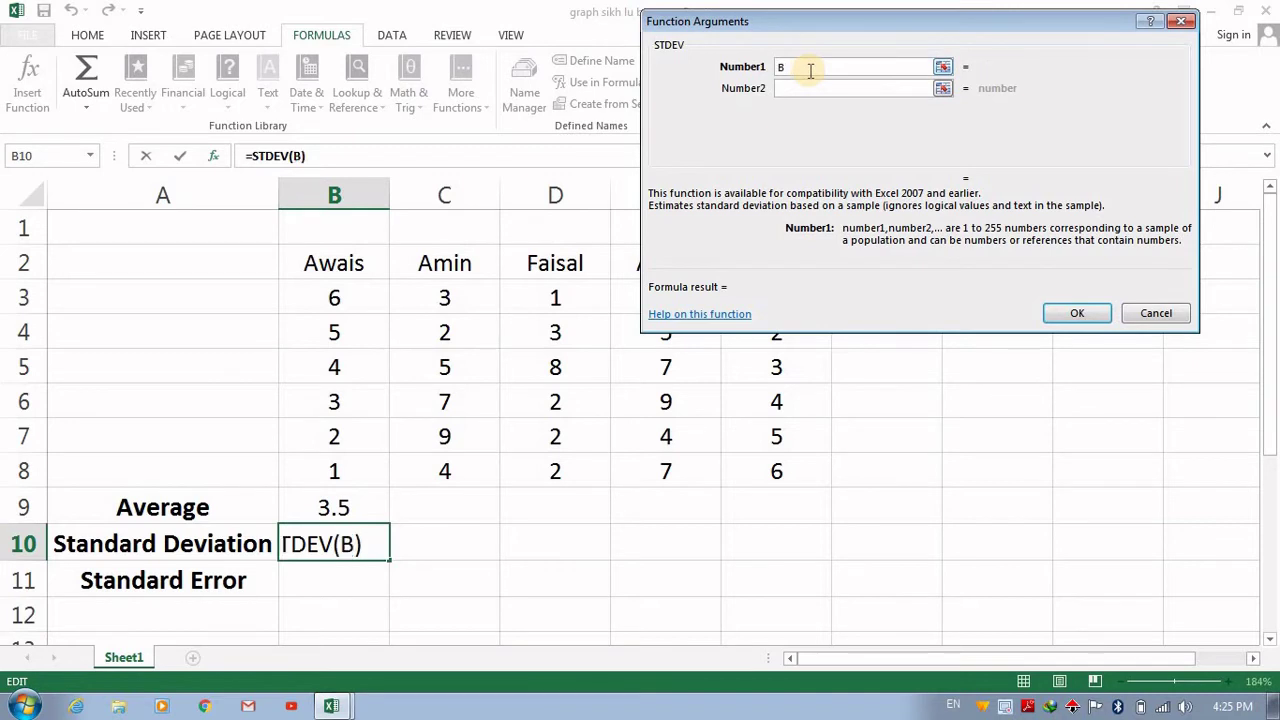
{"action": "type", "text": "3:"}
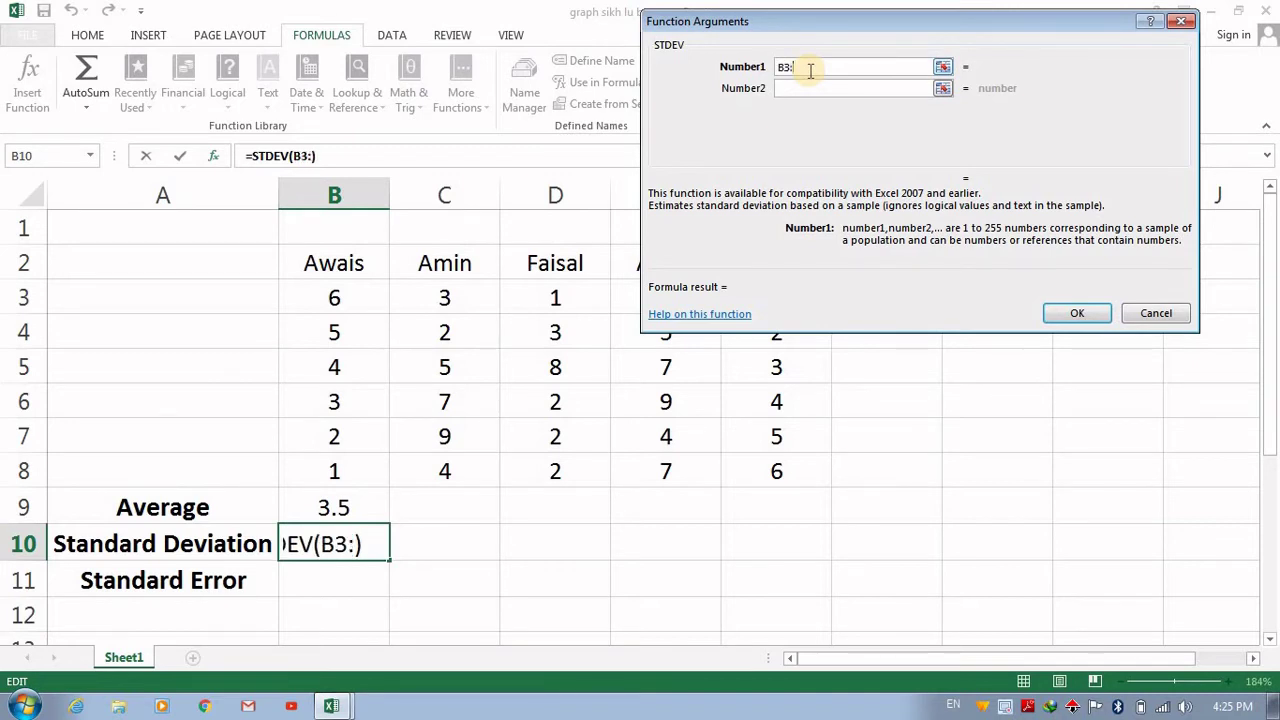
{"action": "type", "text": "B8"}
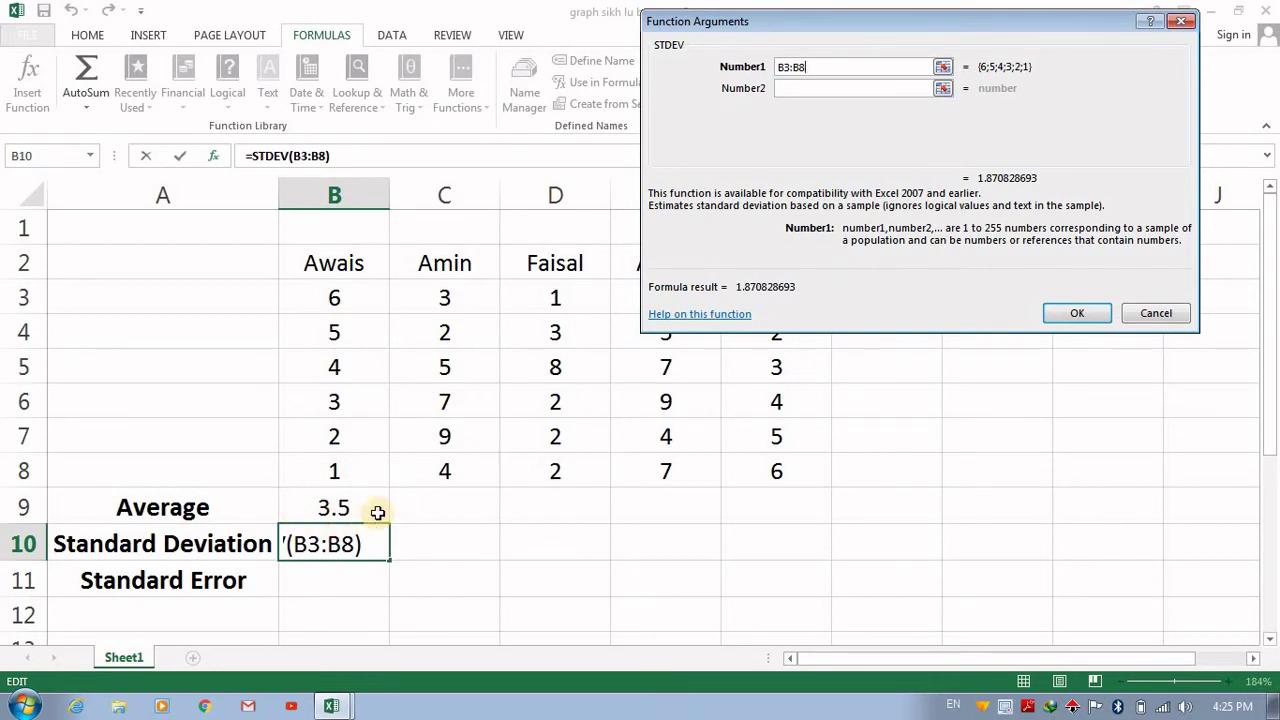
{"action": "left_click", "coordinate": [1077, 315]}
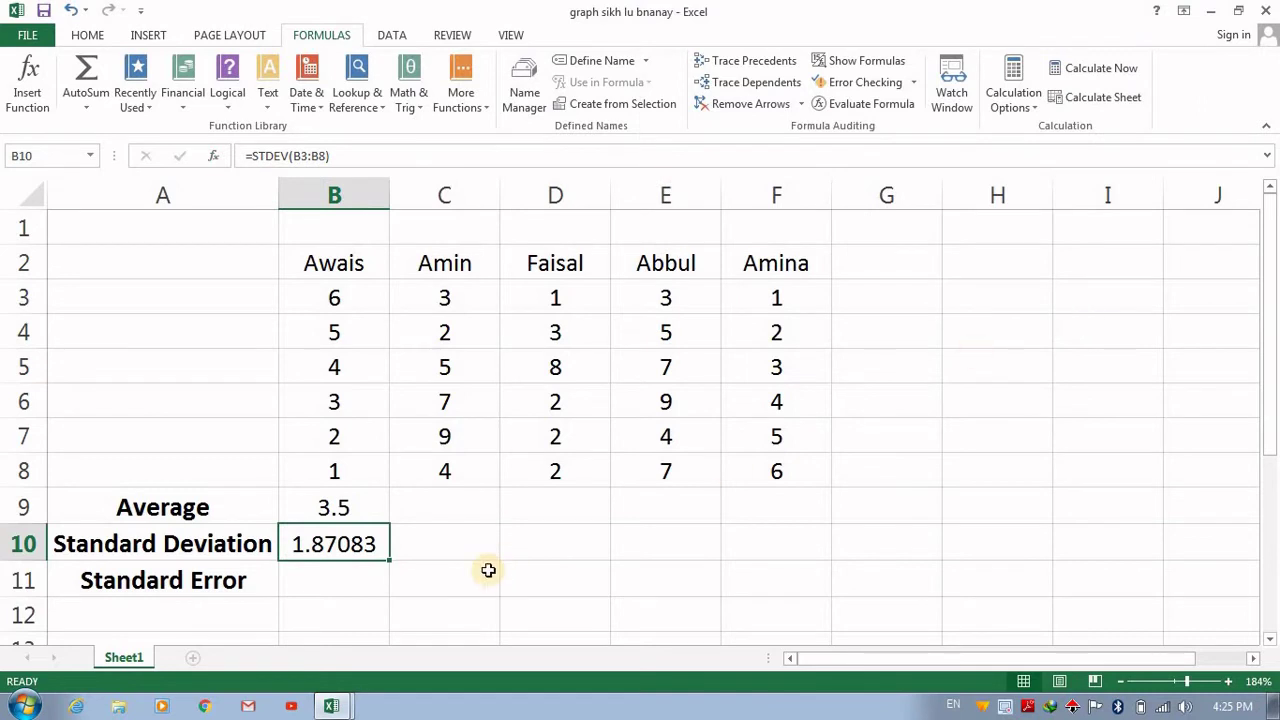
{"action": "double_click", "coordinate": [352, 540]}
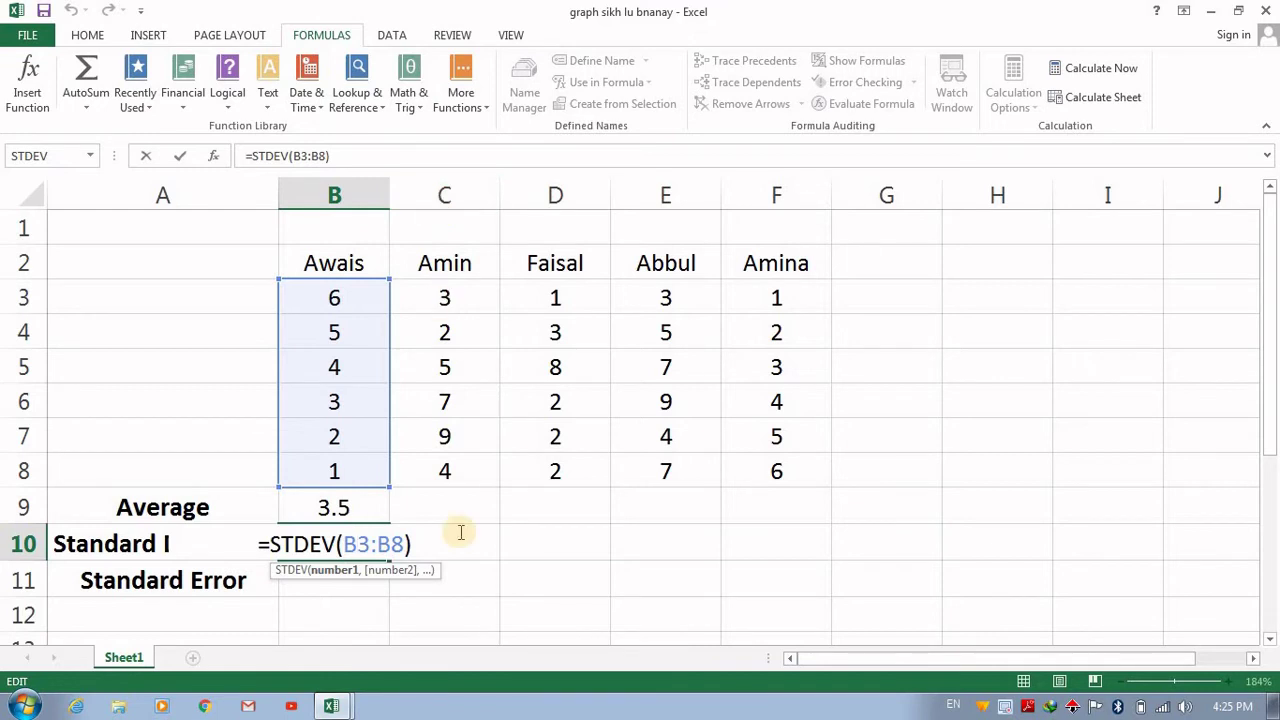
{"action": "key", "text": "Return"}
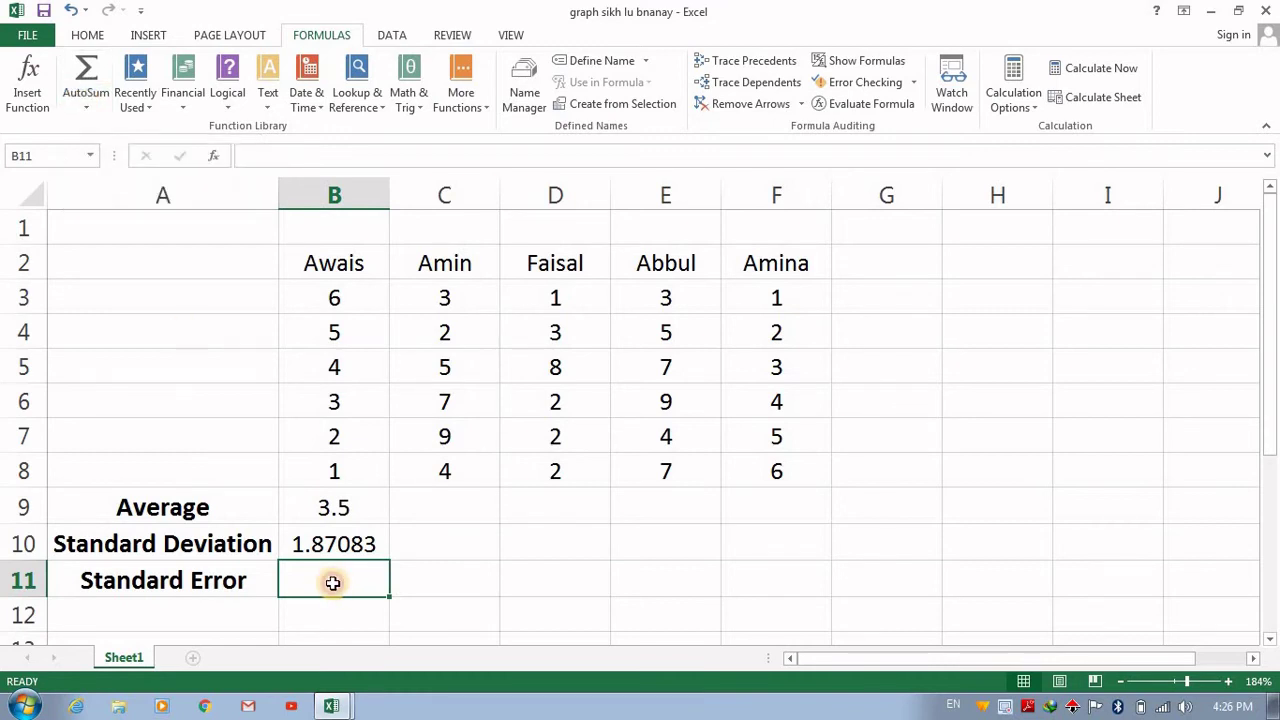
- Write a formula in the Standard Error cell B11 that divides the standard deviation in B10 by 6
{"action": "type", "text": "="}
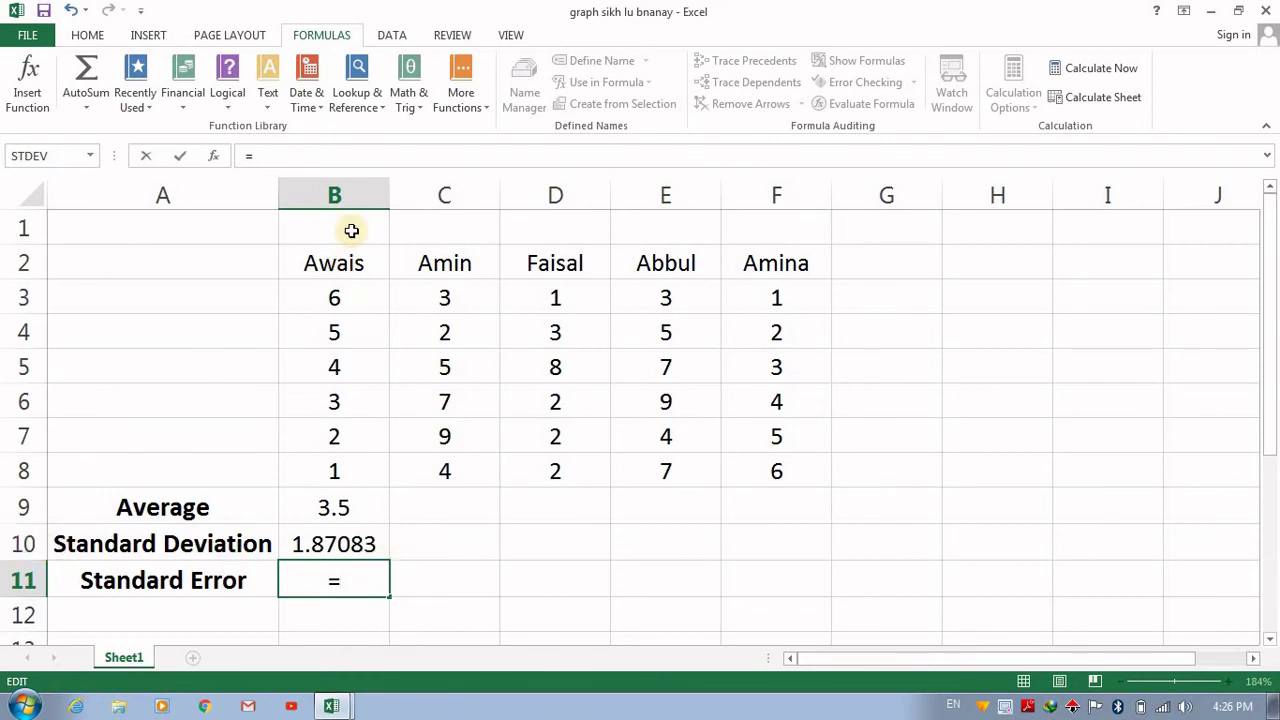
{"action": "type", "text": "B"}
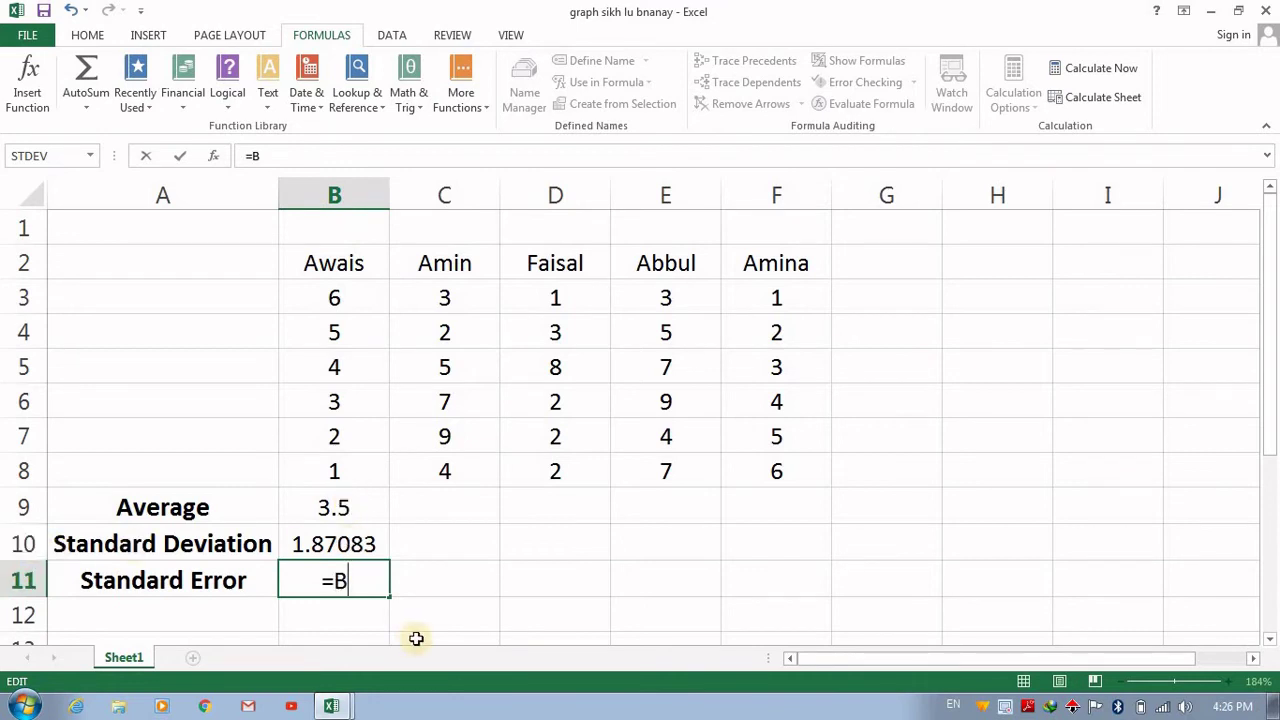
{"action": "type", "text": "10"}
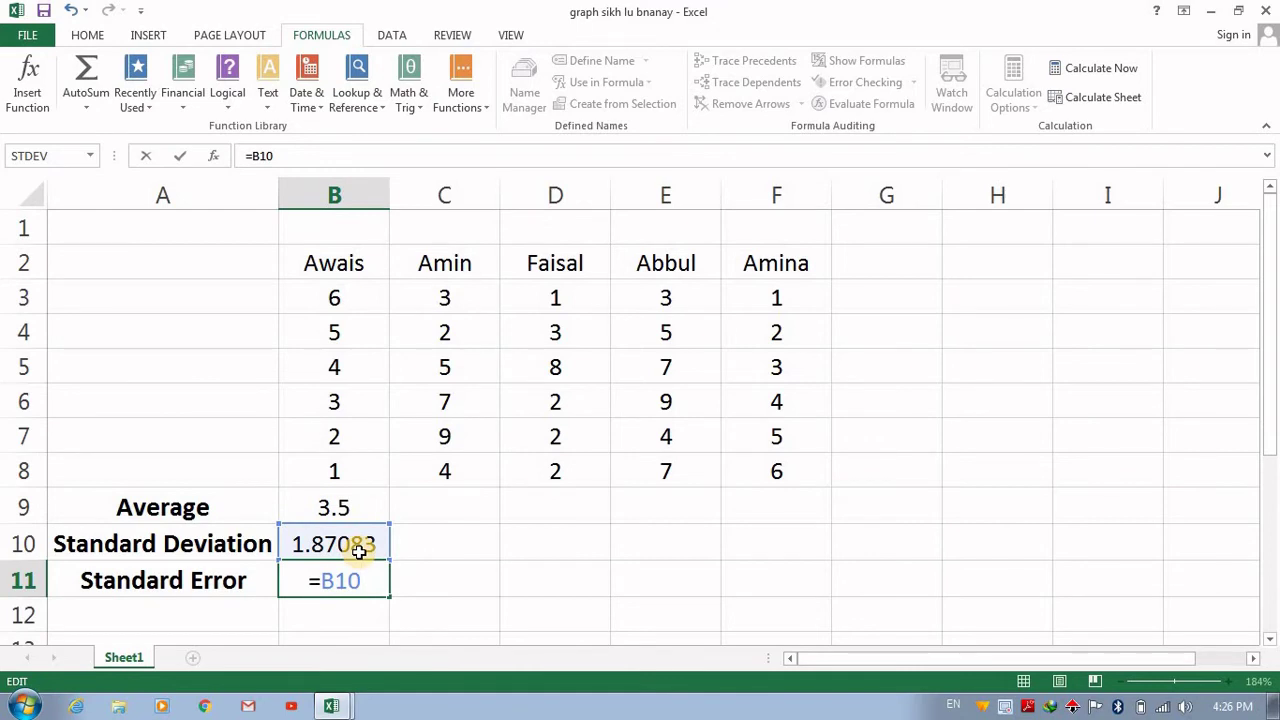
{"action": "type", "text": "/"}
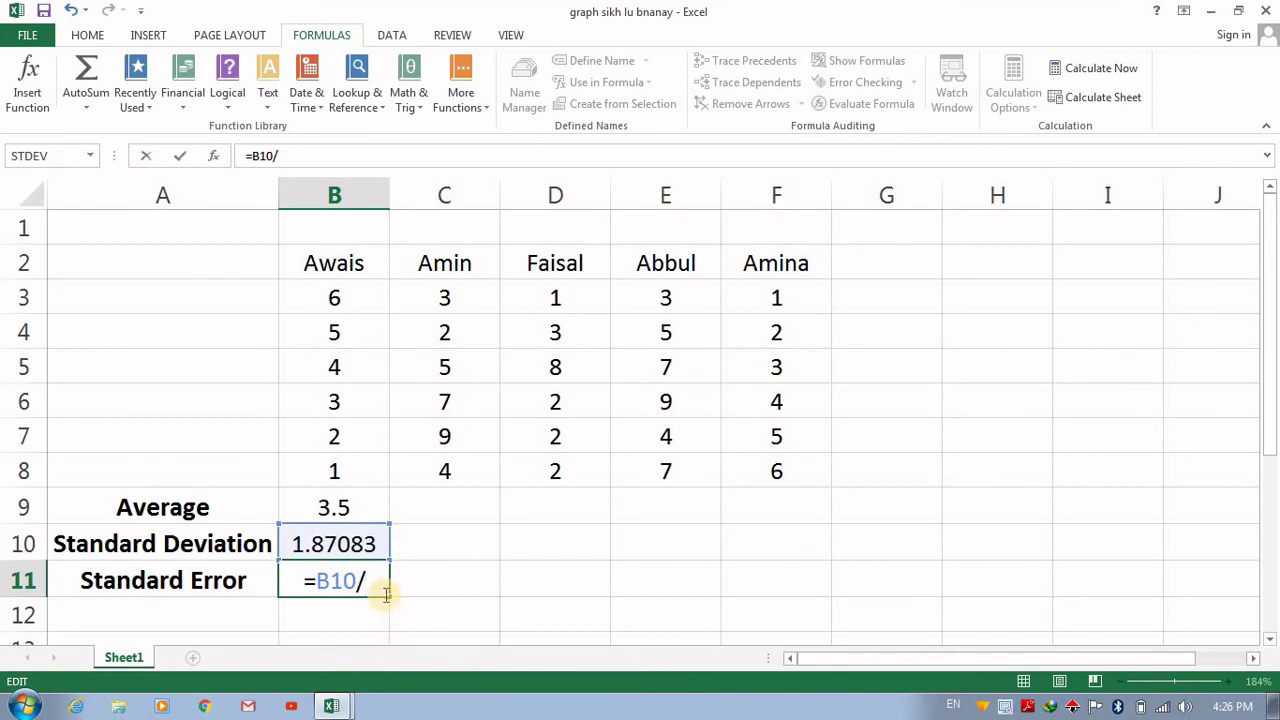
{"action": "left_click", "coordinate": [372, 303]}
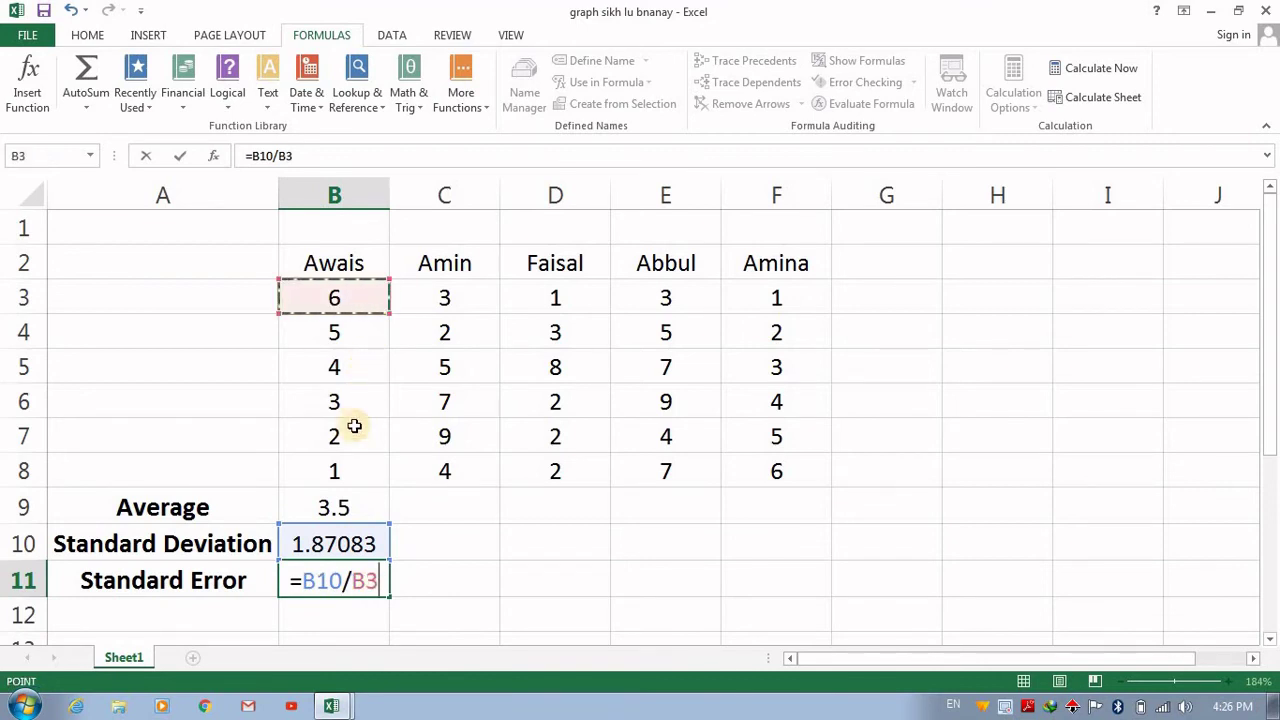
{"action": "key", "text": "BackSpace"}
{"action": "key", "text": "BackSpace"}
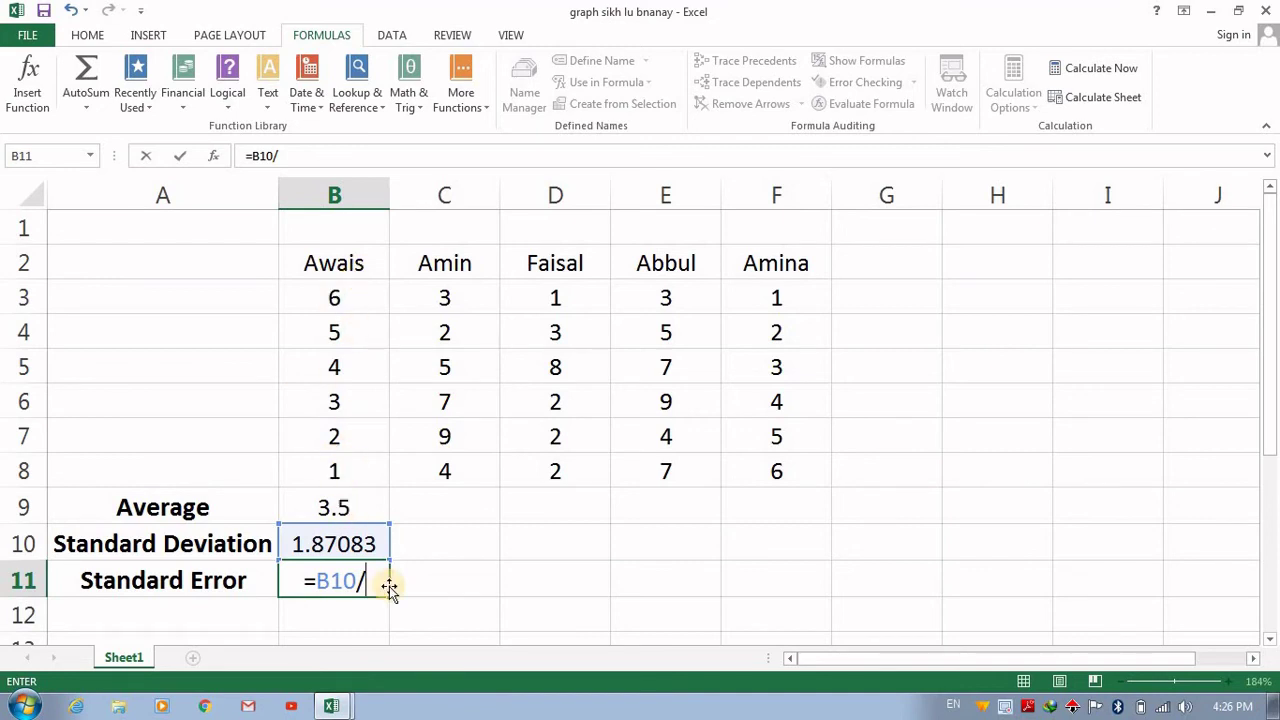
{"action": "type", "text": "6"}
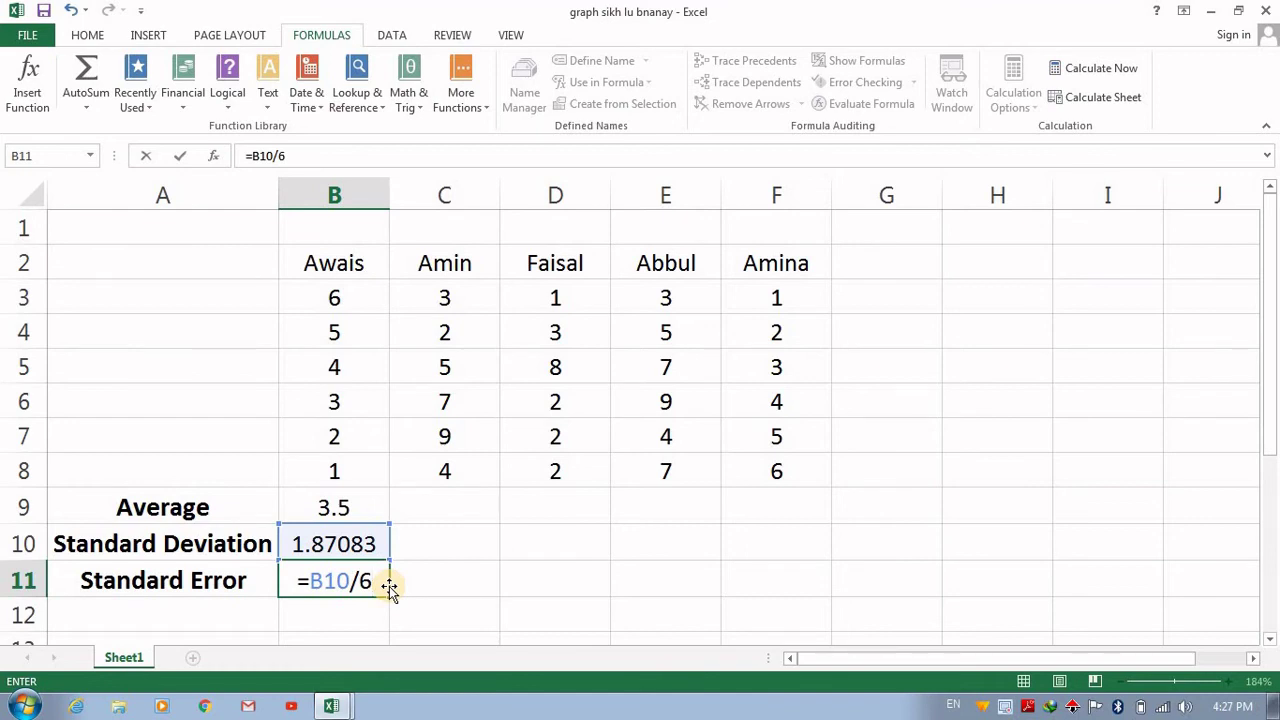
- Enclose B10/6 in parentheses in the B11 formula, enter it and check the resulting formula
{"action": "left_click", "coordinate": [313, 583]}
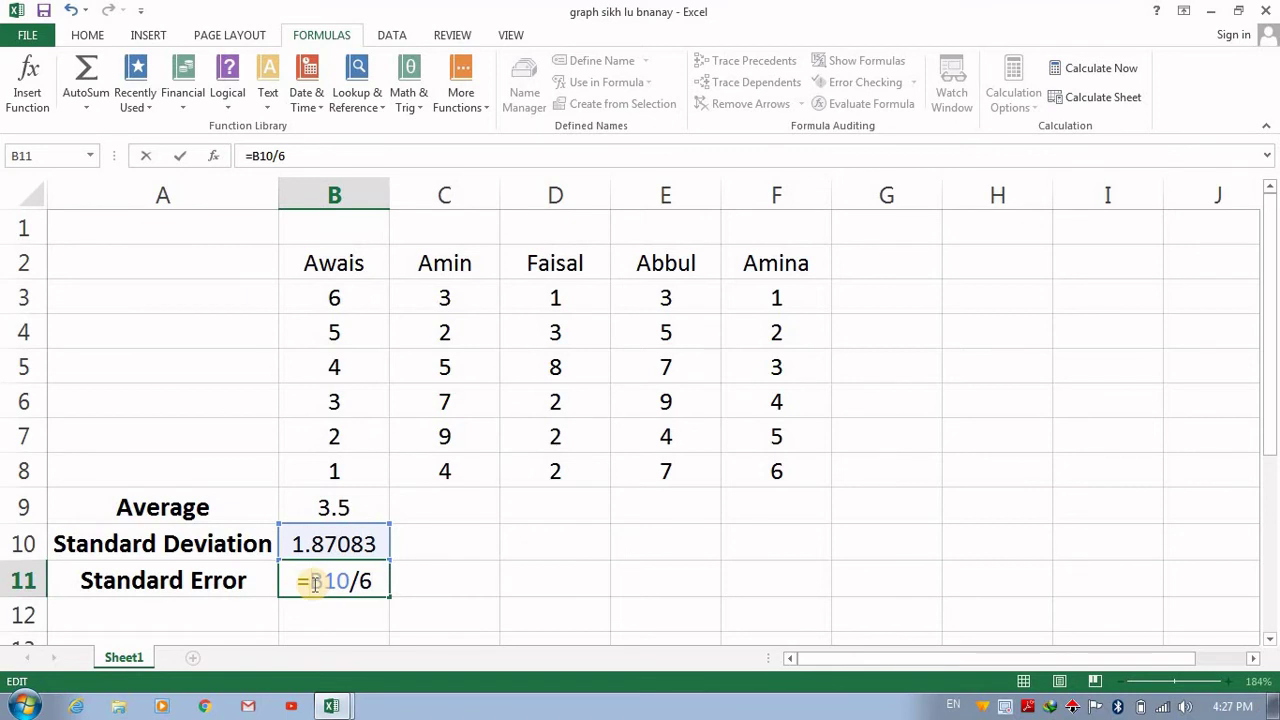
{"action": "type", "text": "("}
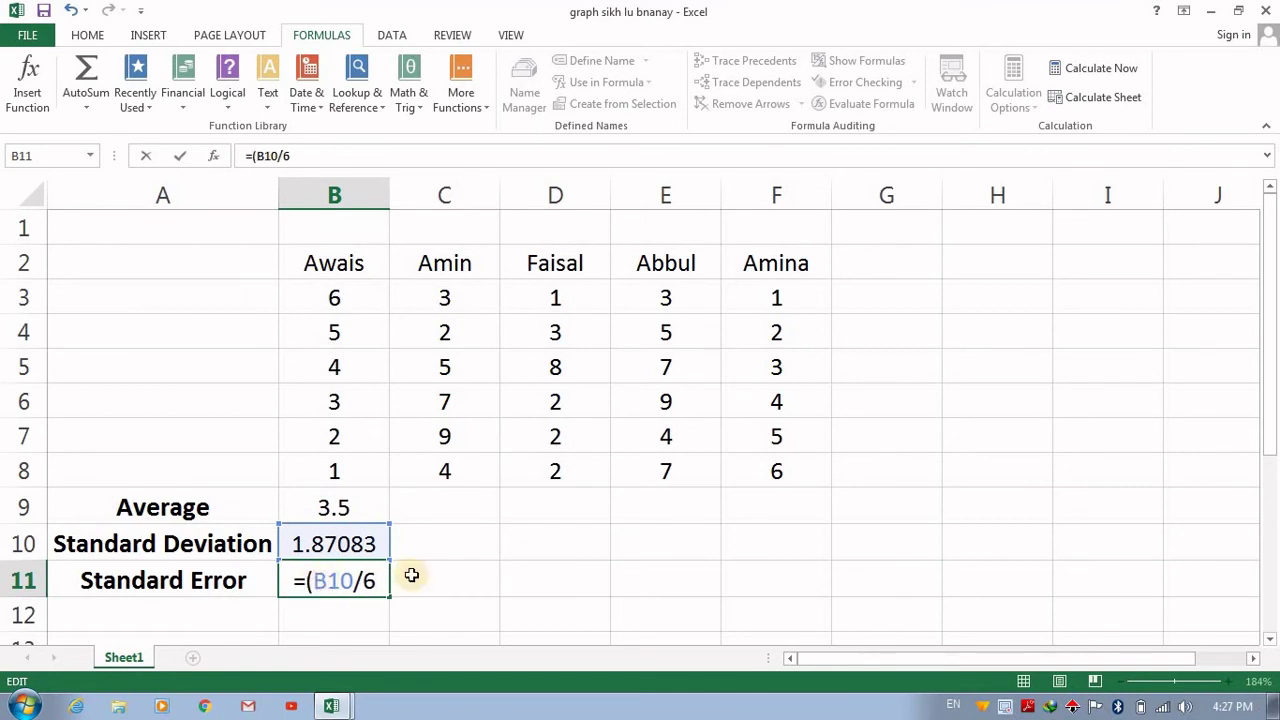
{"action": "left_click", "coordinate": [376, 586]}
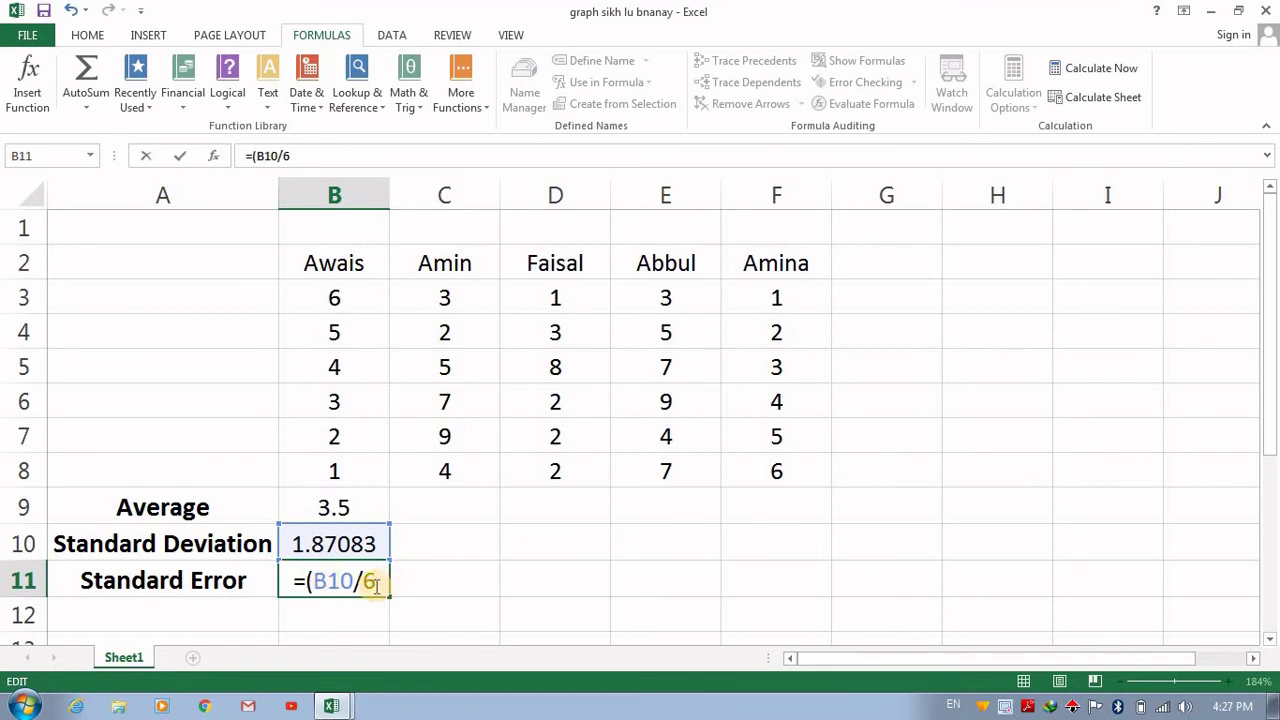
{"action": "type", "text": ")"}
{"action": "key", "text": "Return"}
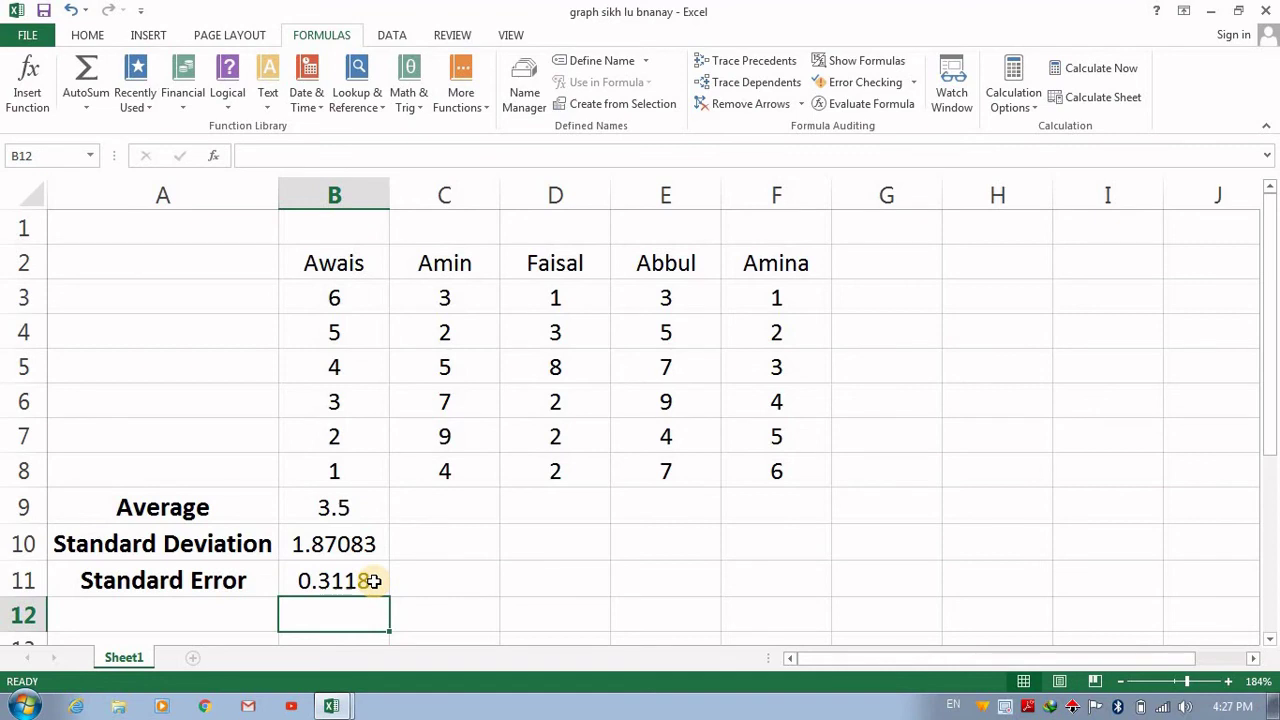
{"action": "double_click", "coordinate": [373, 581]}
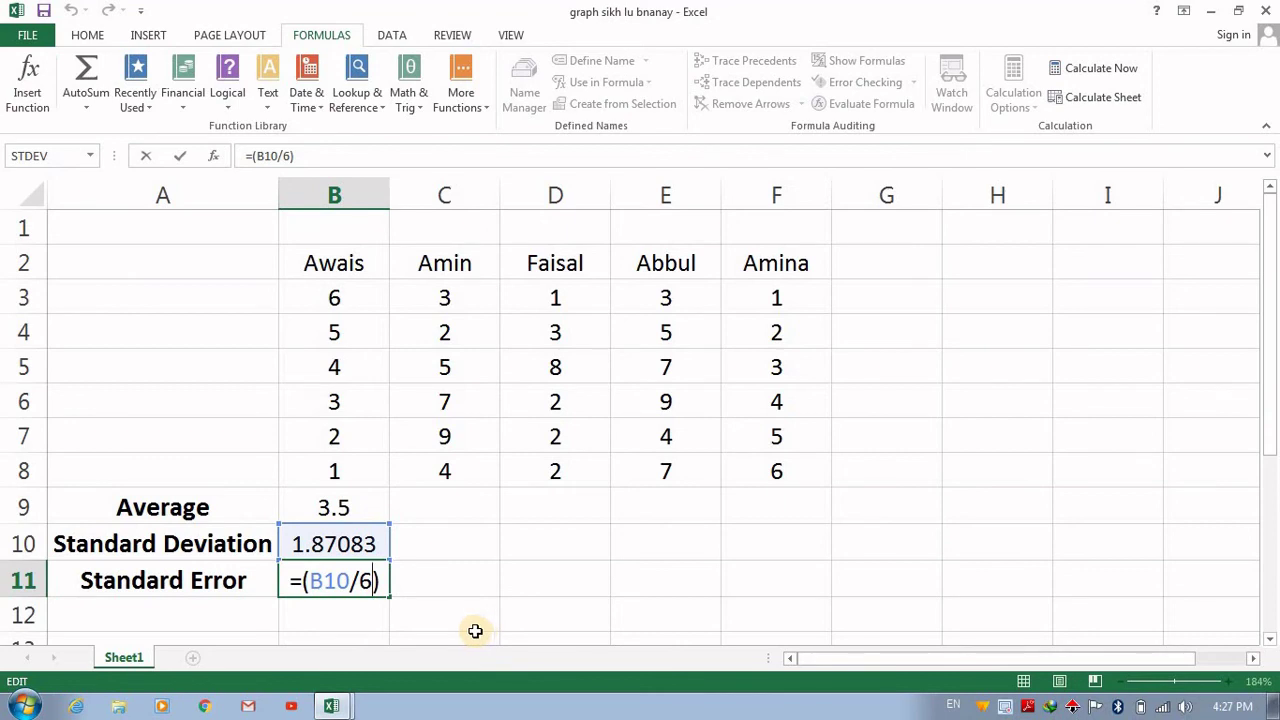
{"action": "left_click", "coordinate": [354, 624]}
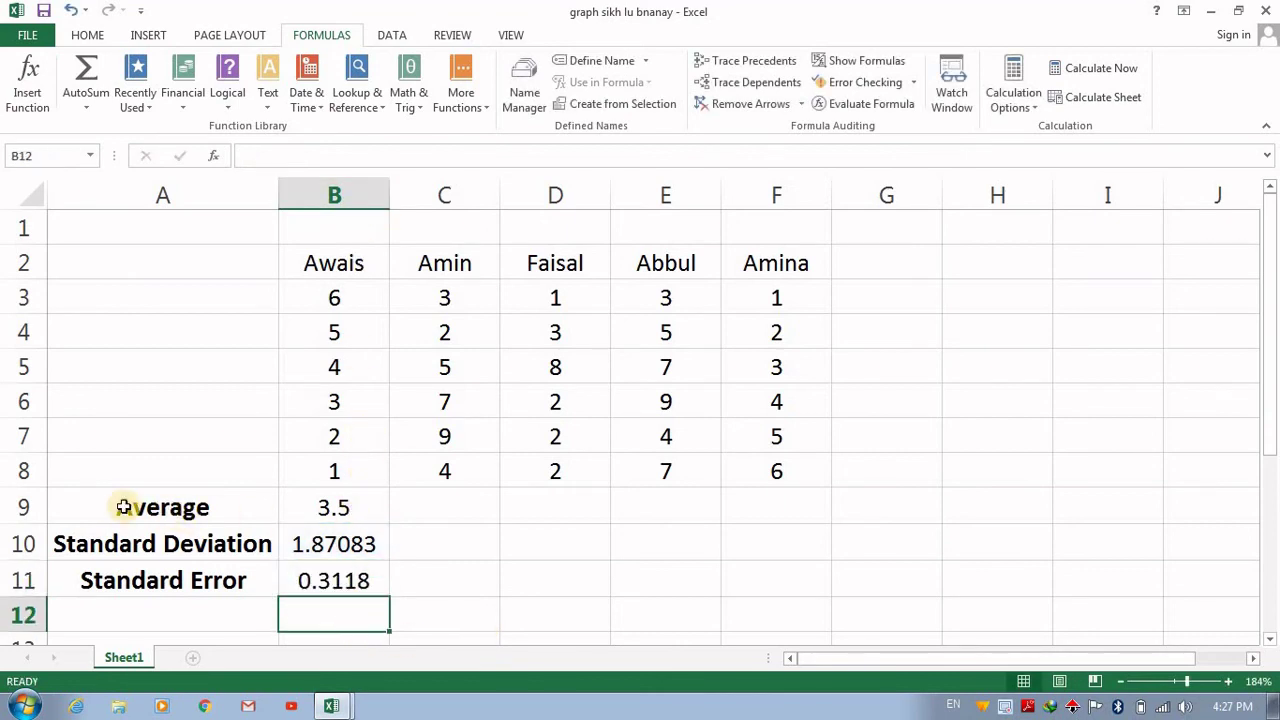
{"action": "left_click_drag", "start_coordinate": [68, 505], "coordinate": [171, 578]}
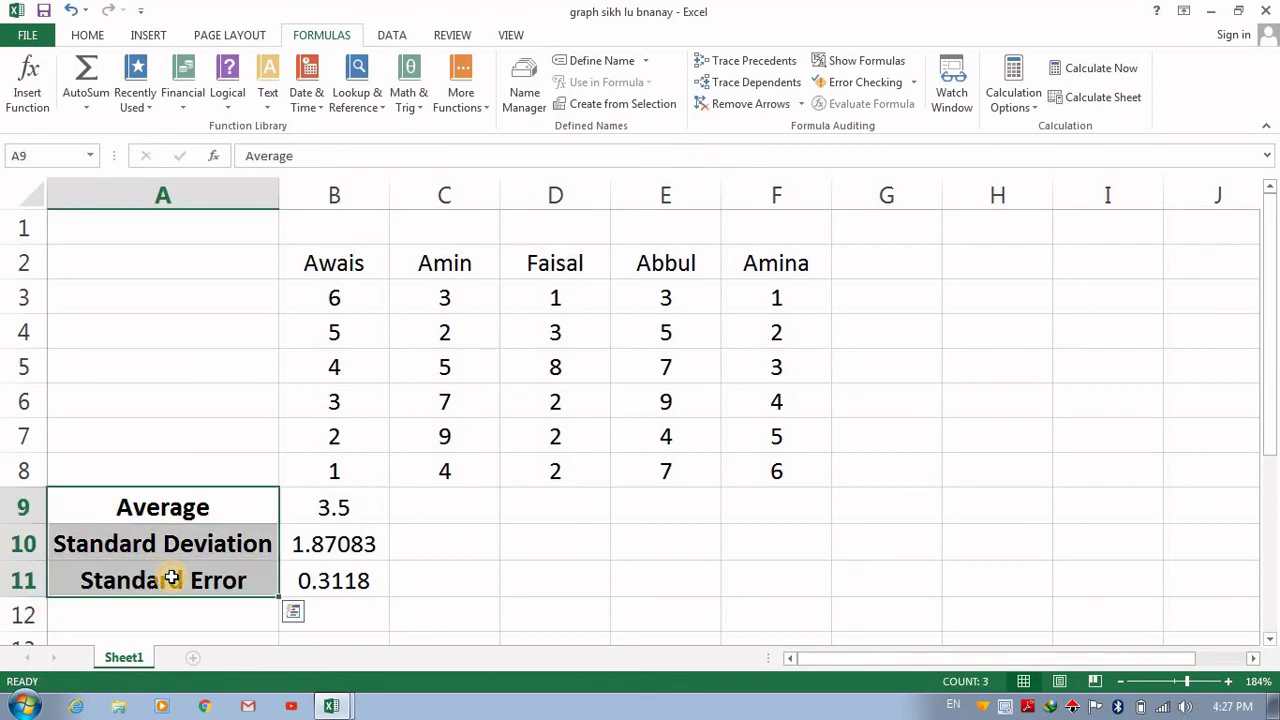
{"action": "left_click", "coordinate": [406, 607]}
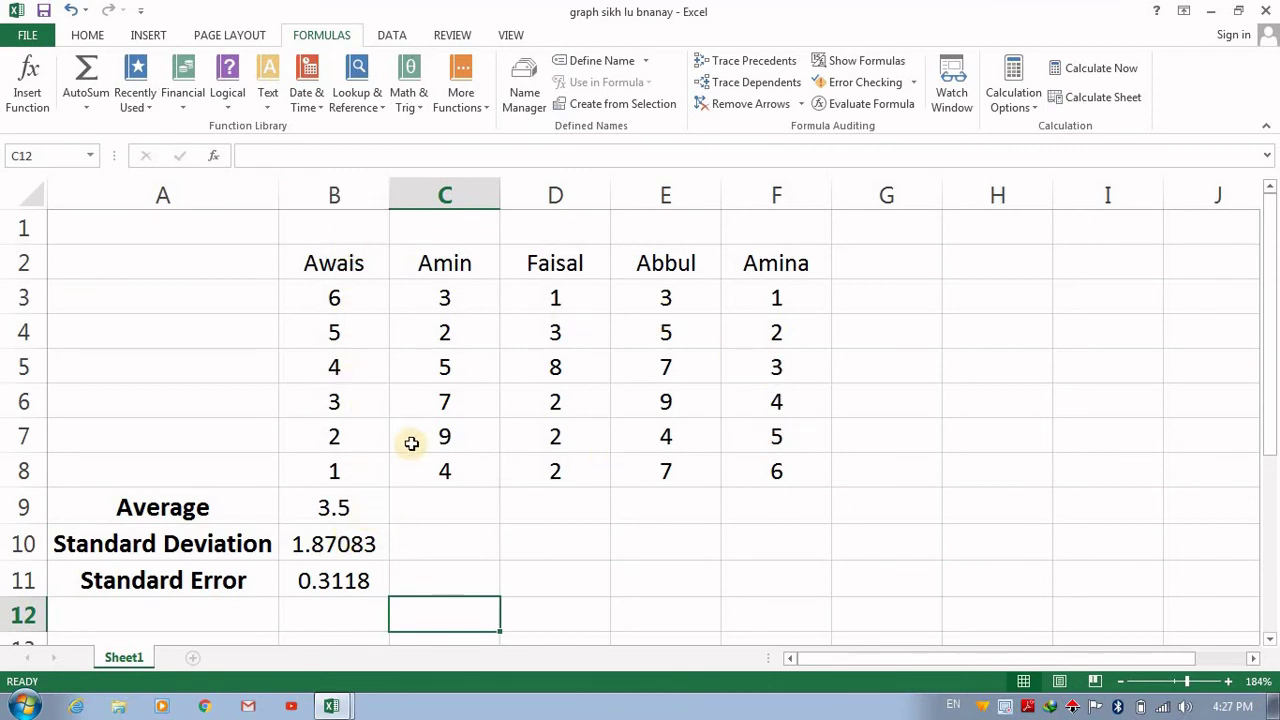
- Fill the average formula from B9 across to F9
{"action": "left_click", "coordinate": [372, 512]}
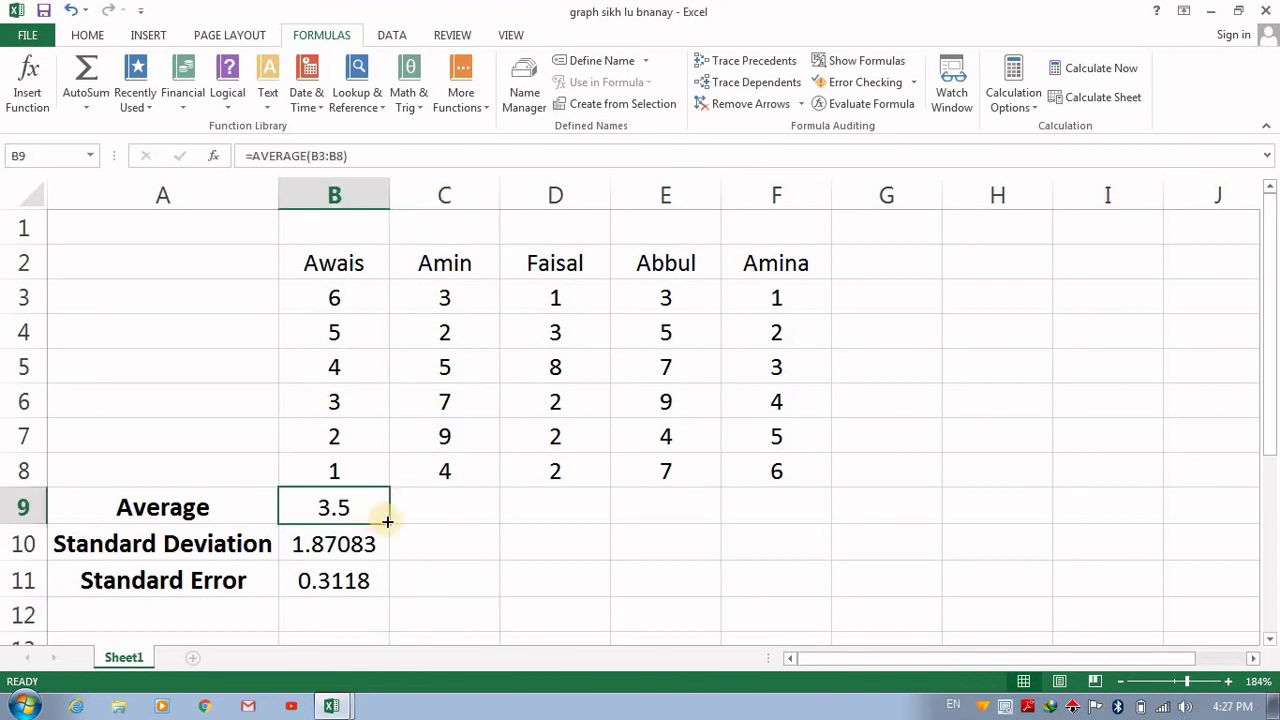
{"action": "left_click_drag", "start_coordinate": [390, 522], "coordinate": [733, 518]}
{"action": "left_click_drag", "start_coordinate": [810, 522], "coordinate": [811, 523]}
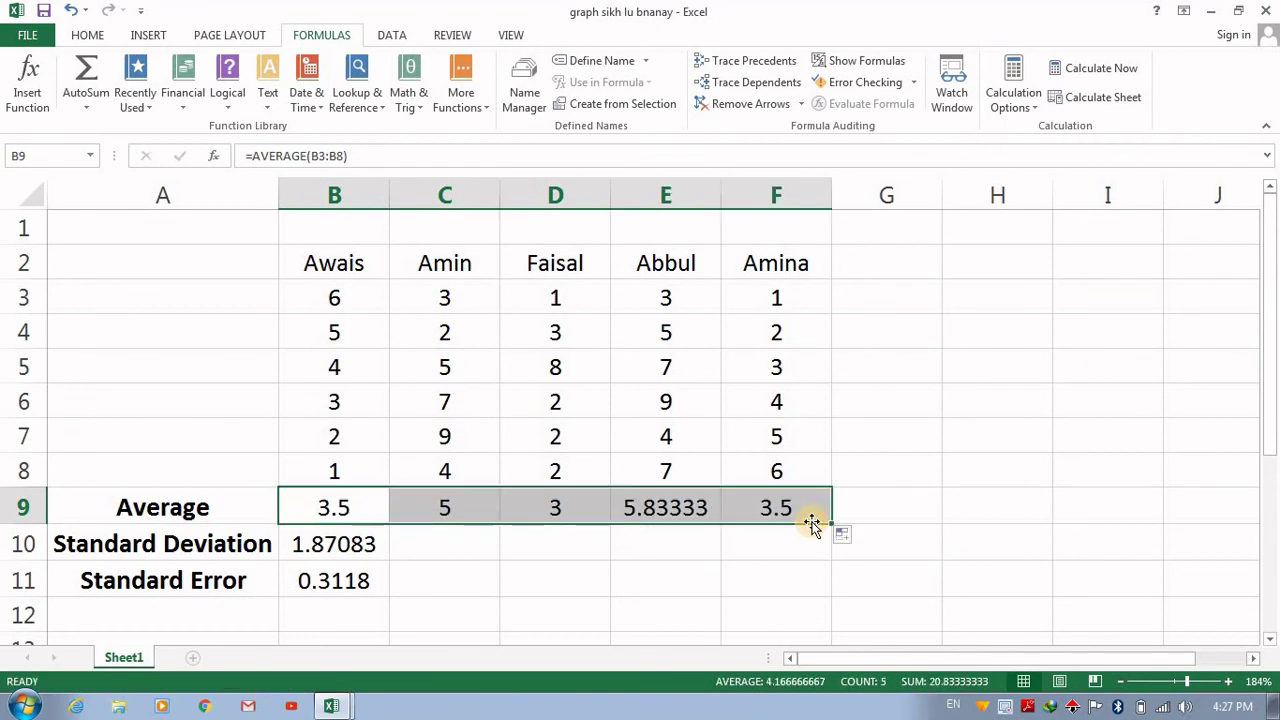
- Fill the standard deviation formula from B10 across to F10 and the standard error formula from B11 across to F11
{"action": "left_click", "coordinate": [389, 559]}
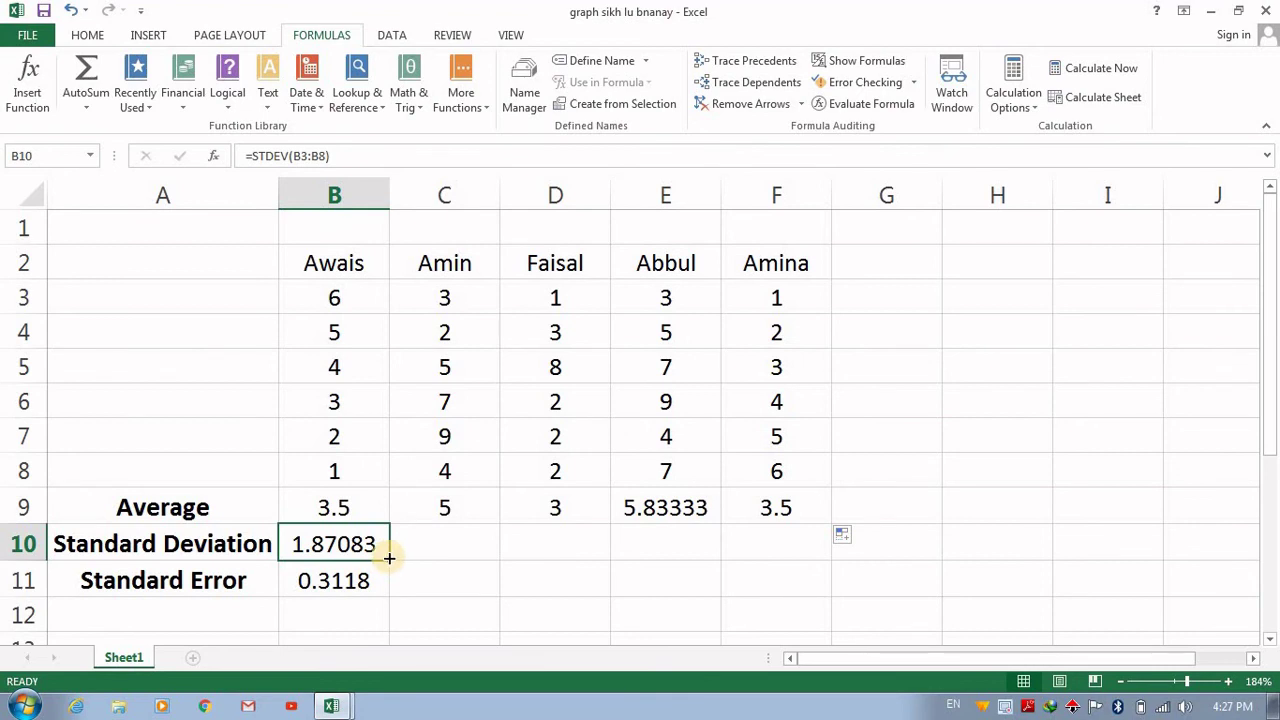
{"action": "left_click_drag", "start_coordinate": [389, 559], "coordinate": [836, 552]}
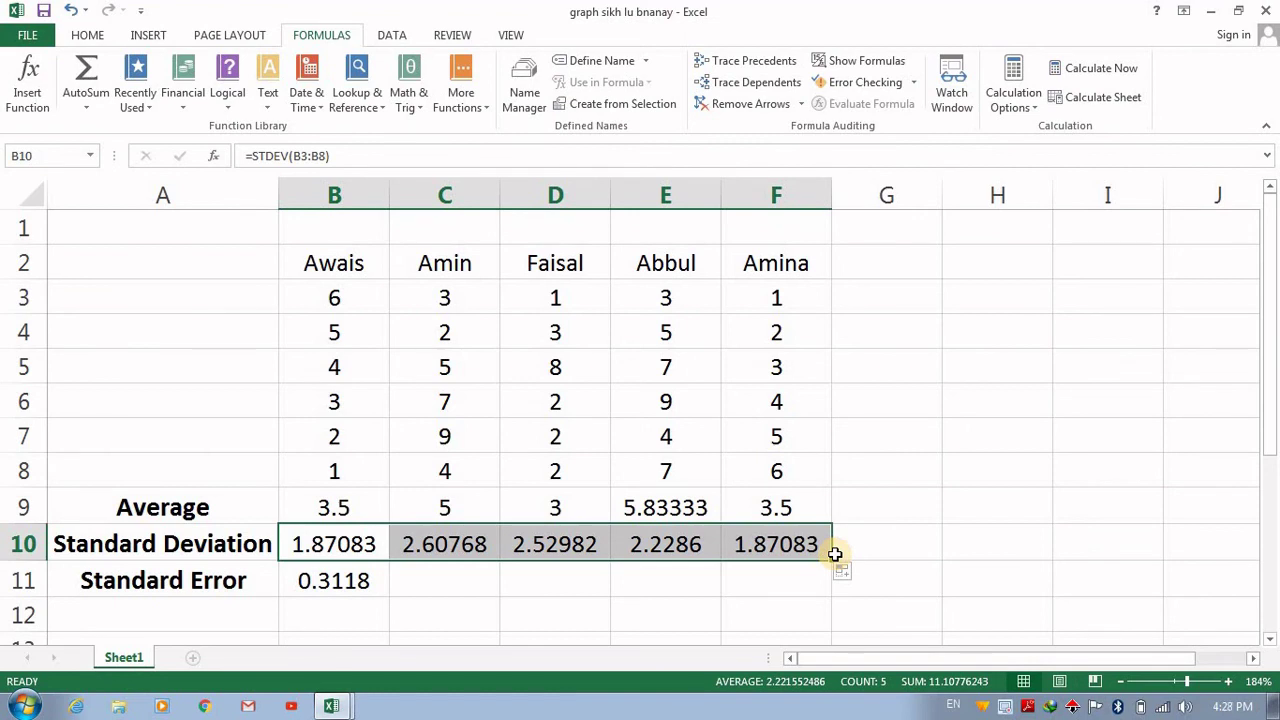
{"action": "left_click", "coordinate": [378, 586]}
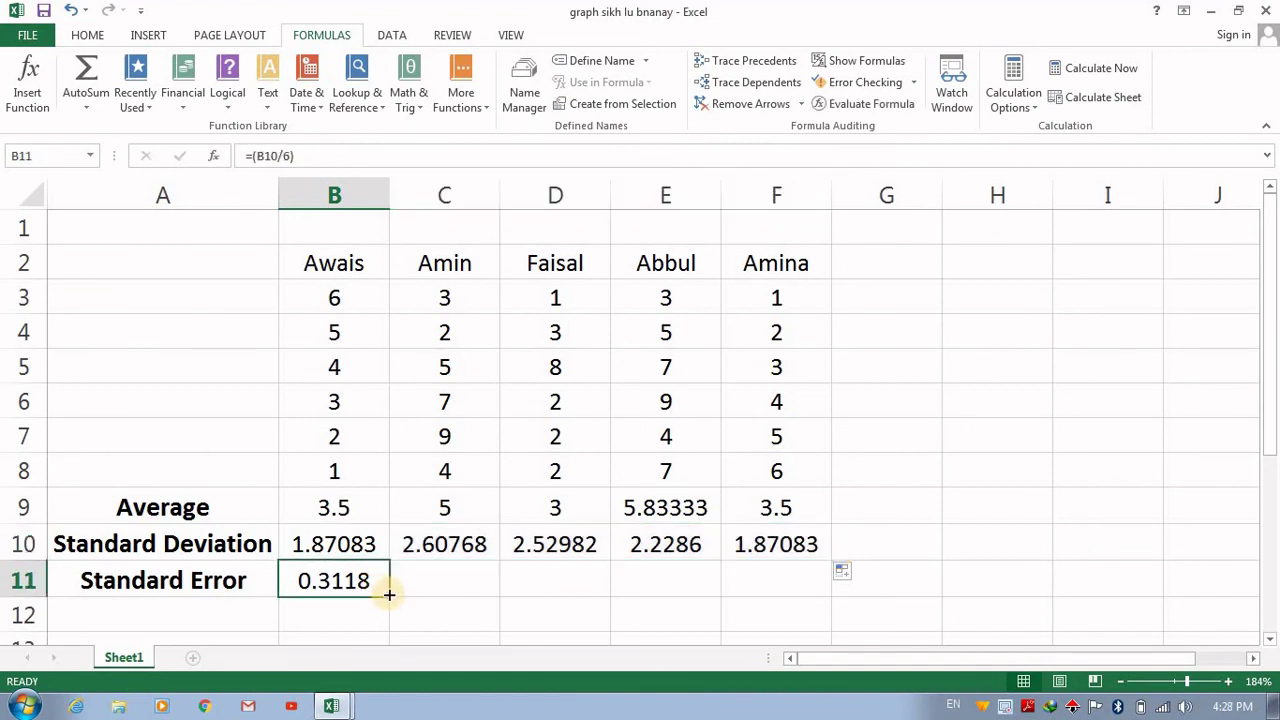
{"action": "left_click_drag", "start_coordinate": [386, 588], "coordinate": [811, 600]}
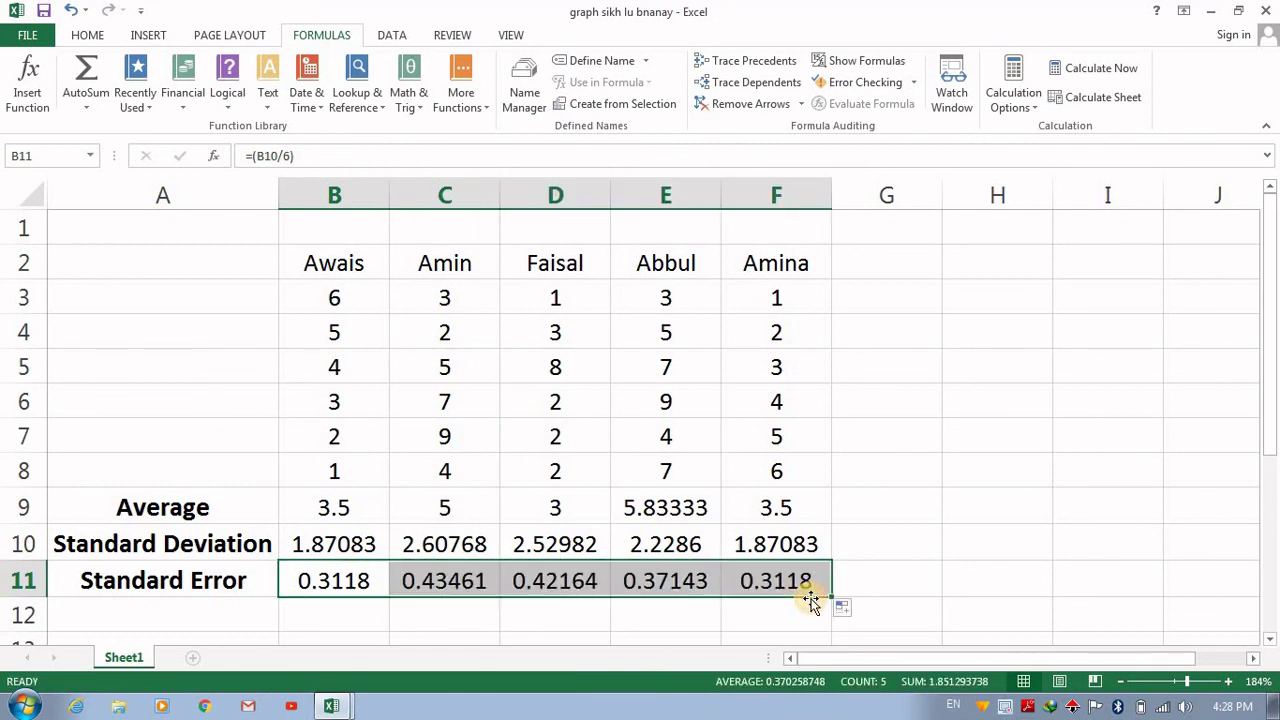
- Check the standard error formula copied into E11, leaving it as it is
{"action": "left_click", "coordinate": [641, 625]}
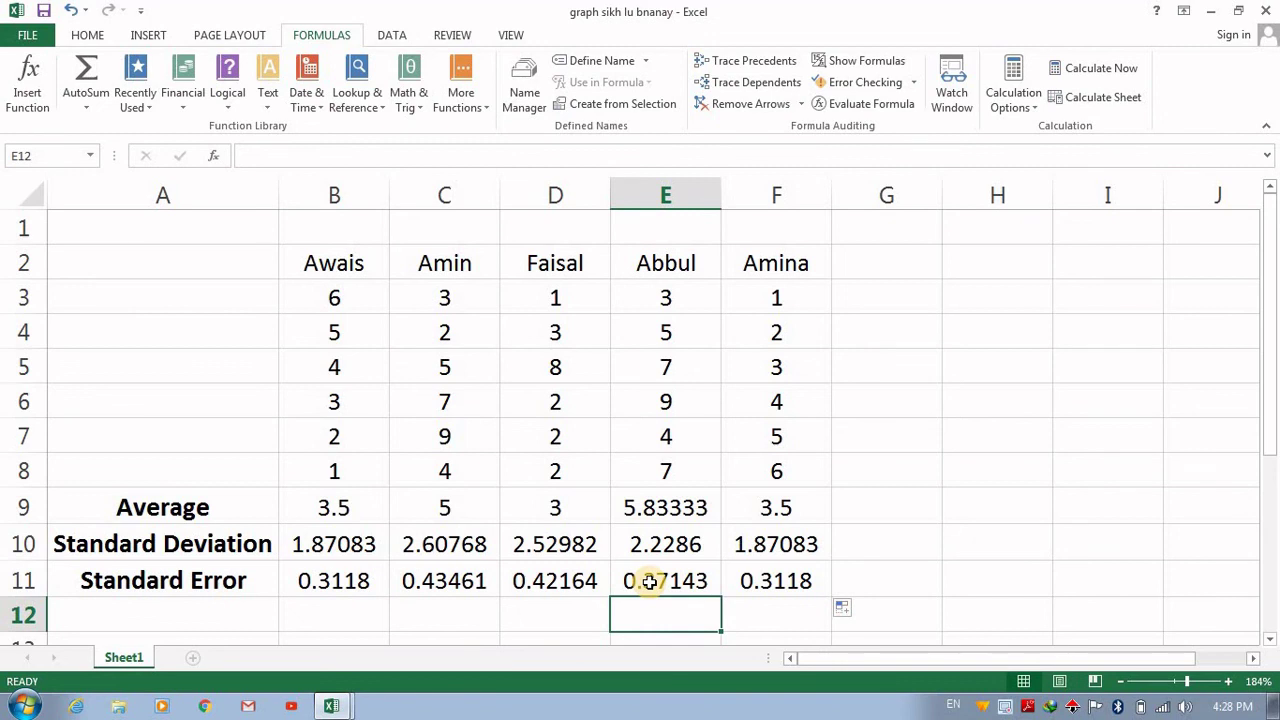
{"action": "double_click", "coordinate": [649, 581]}
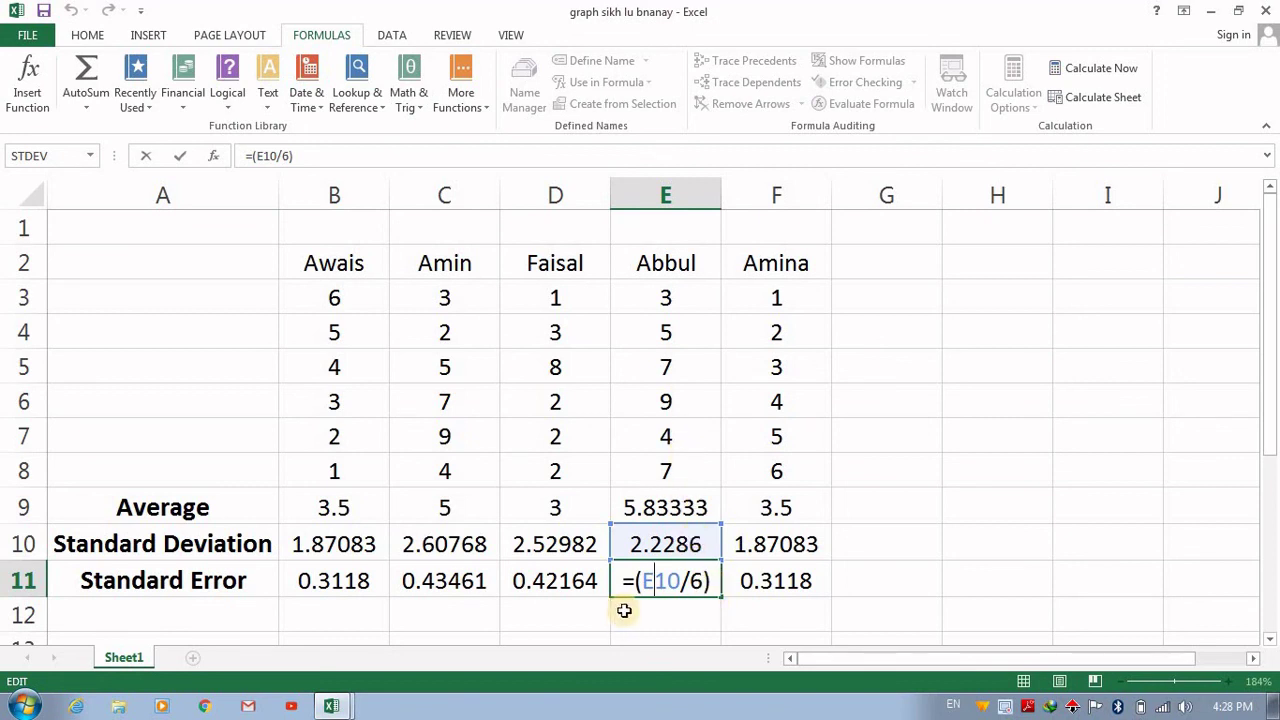
{"action": "key", "text": "Return"}
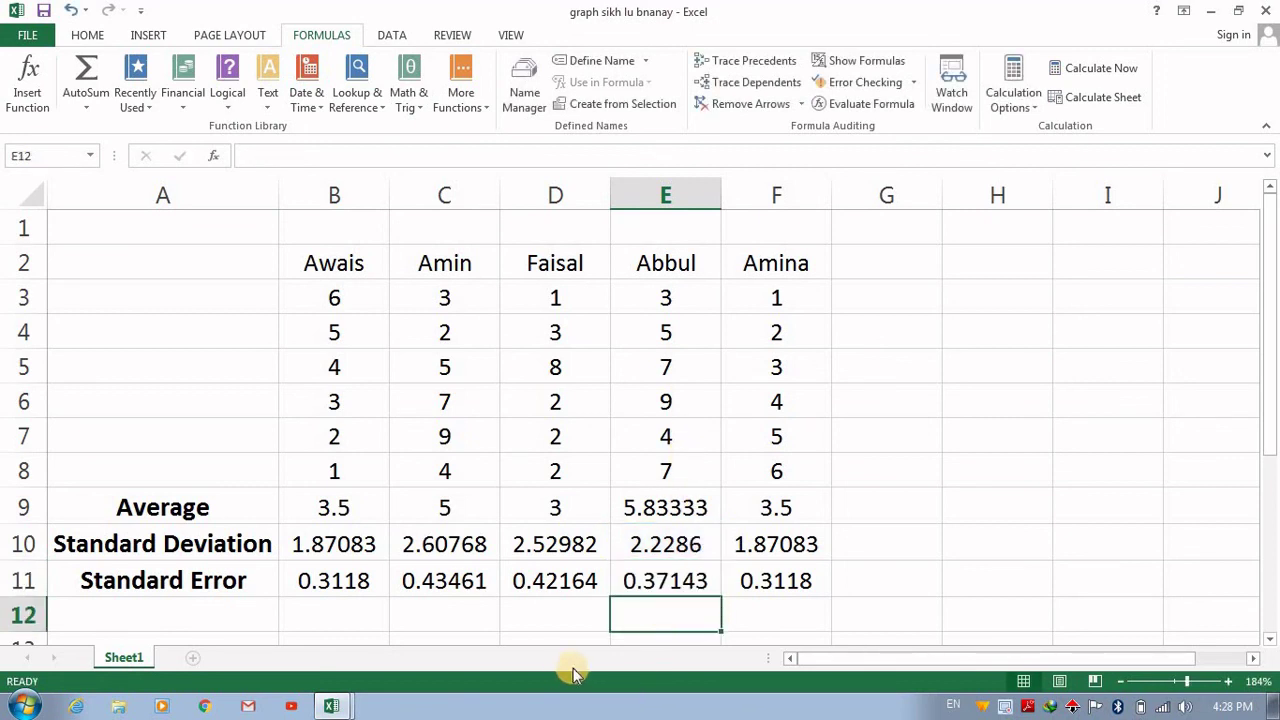